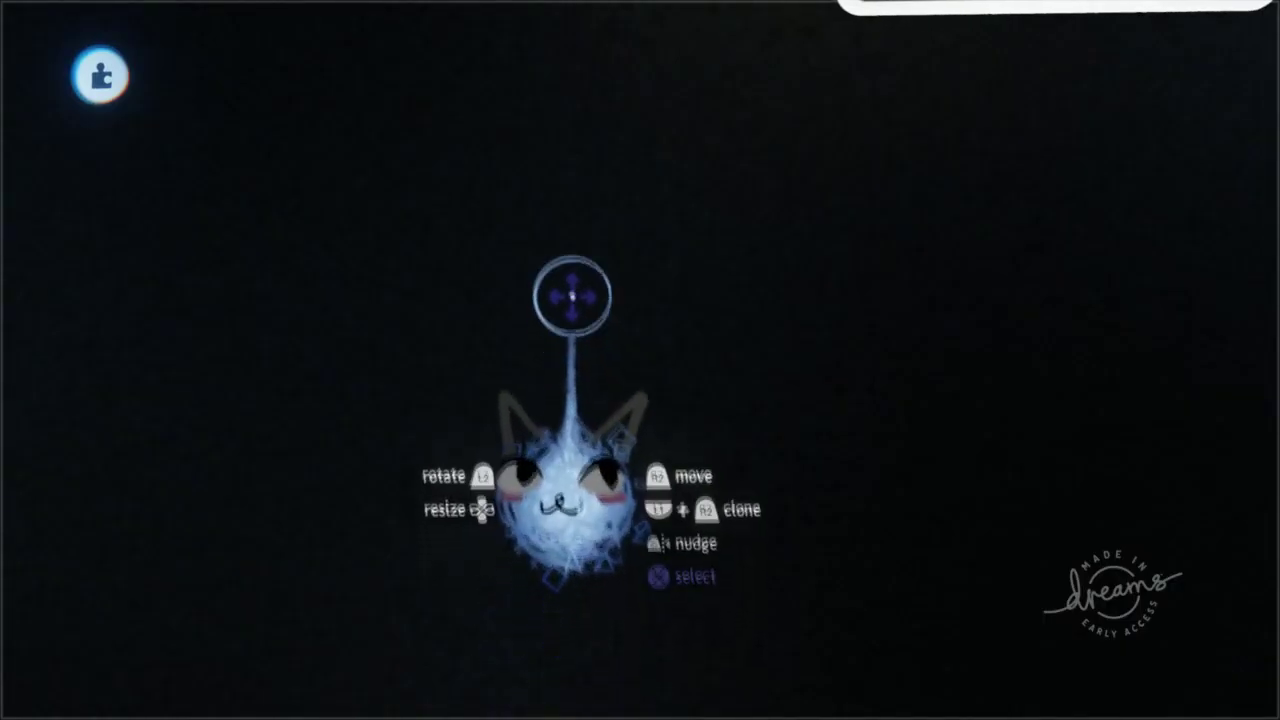
Add a Text Displayer gadget beside the existing one in front of the United Memes of Earth board
scroll(578, 338, "down", 10)
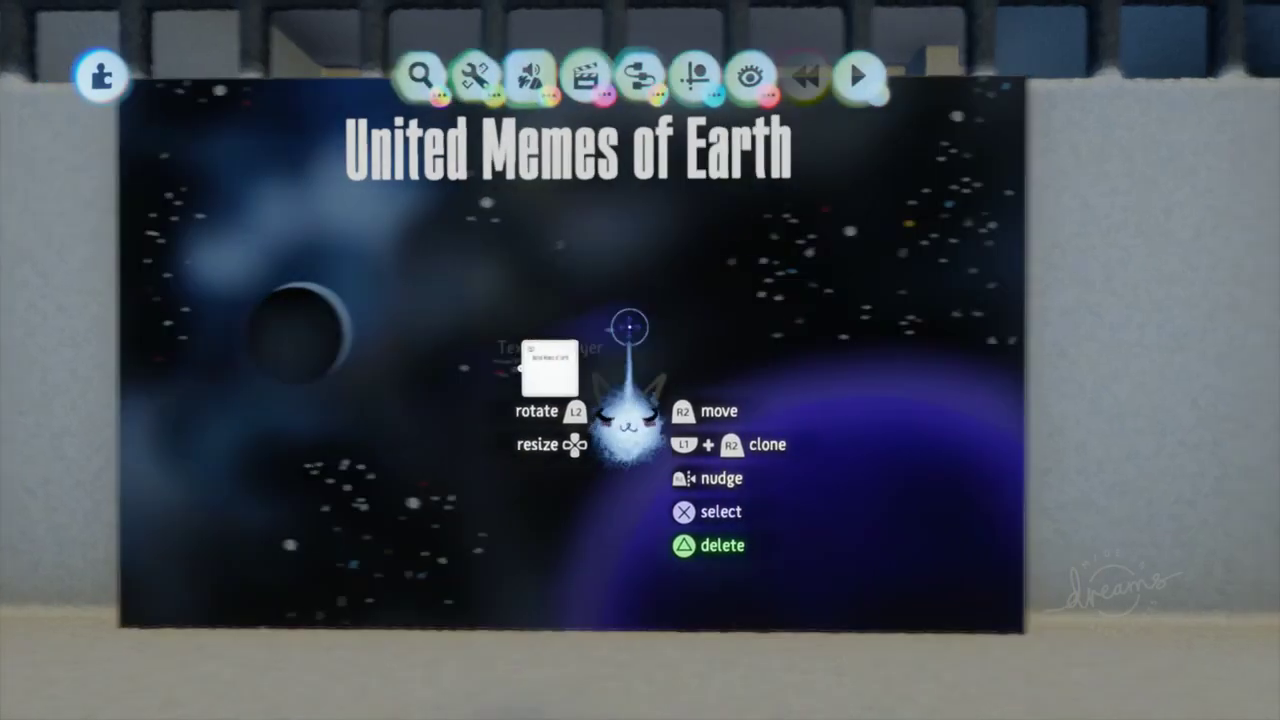
left_click(640, 77)
left_click_drag(1034, 177, 986, 140)
left_click(990, 140)
left_click(706, 345)
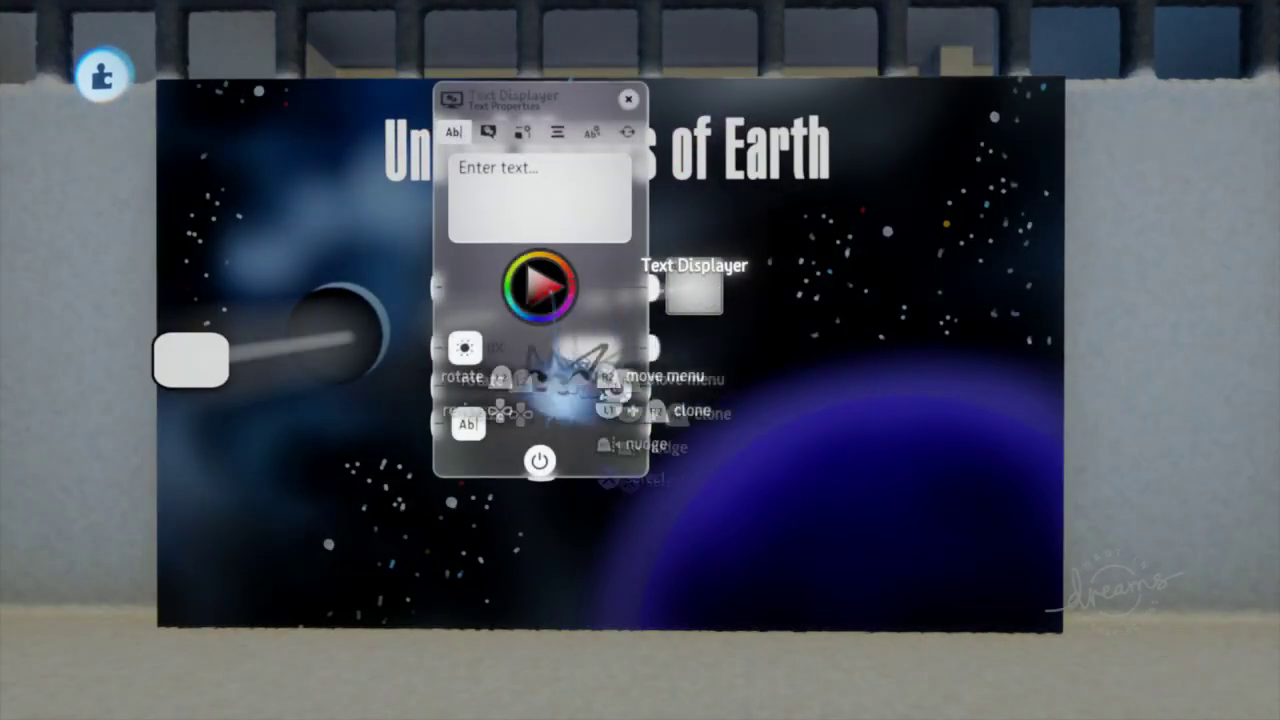
Look through the new Text Displayer's text box and other property pages, and return to its text properties
left_click(455, 151)
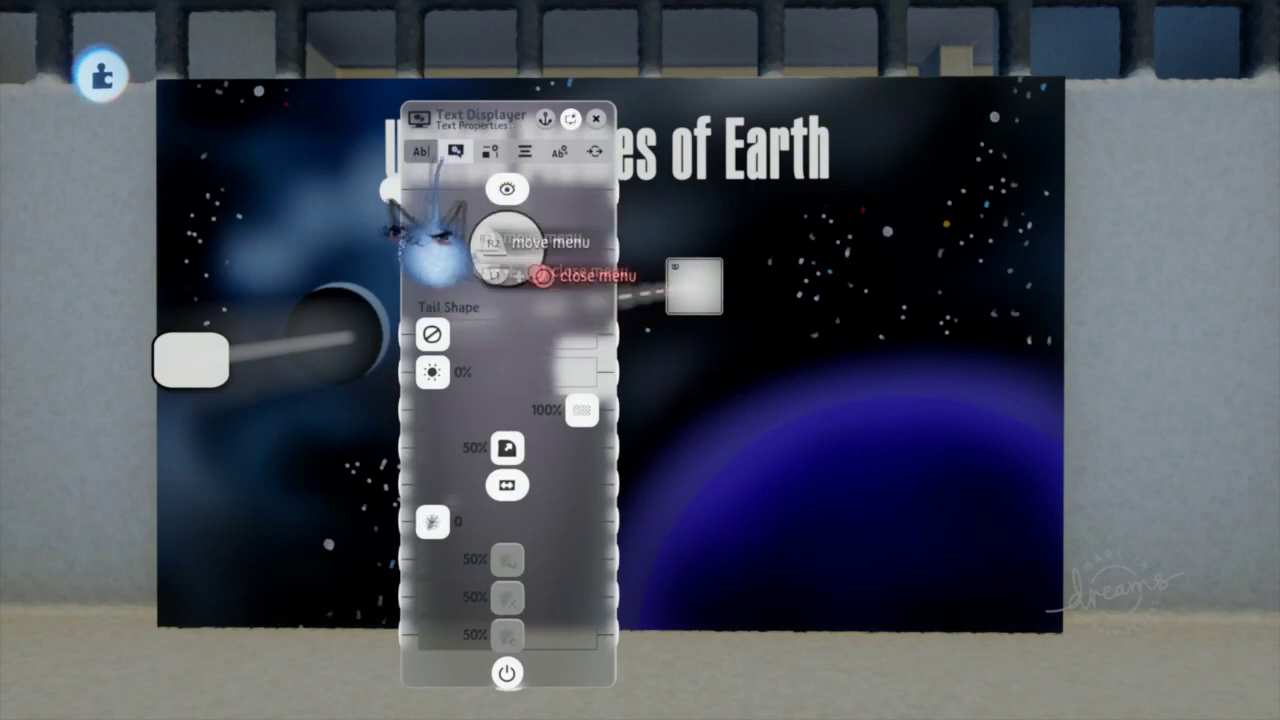
left_click(506, 189)
left_click(490, 151)
left_click(507, 189)
left_click(421, 152)
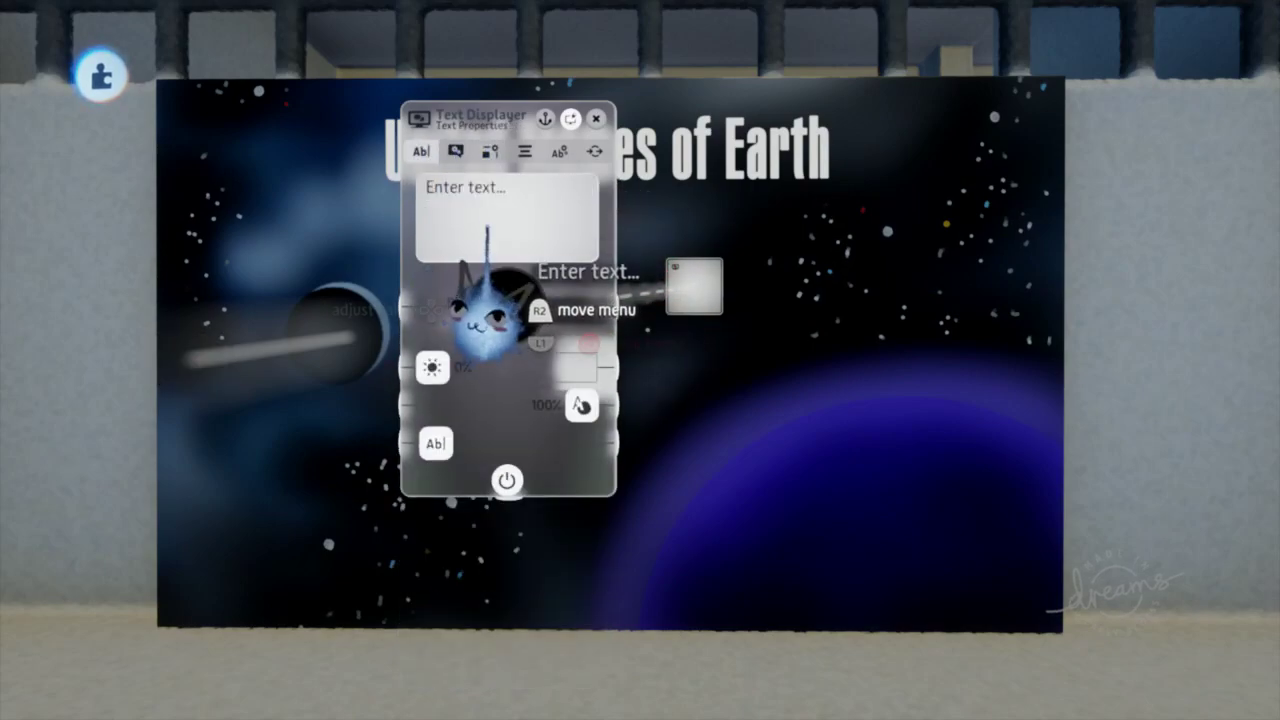
Open the new Text Displayer's text for editing and enter a colon to begin an emoji code
left_click(485, 234)
key("Escape")
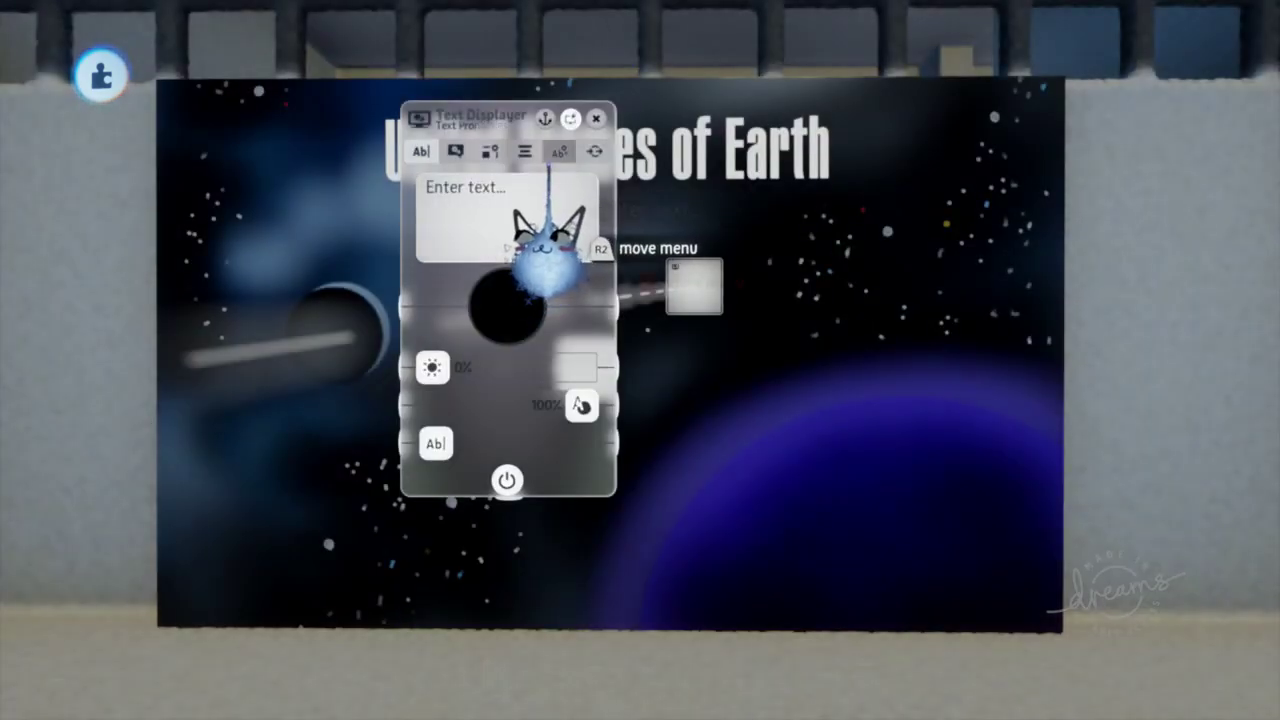
left_click(514, 243)
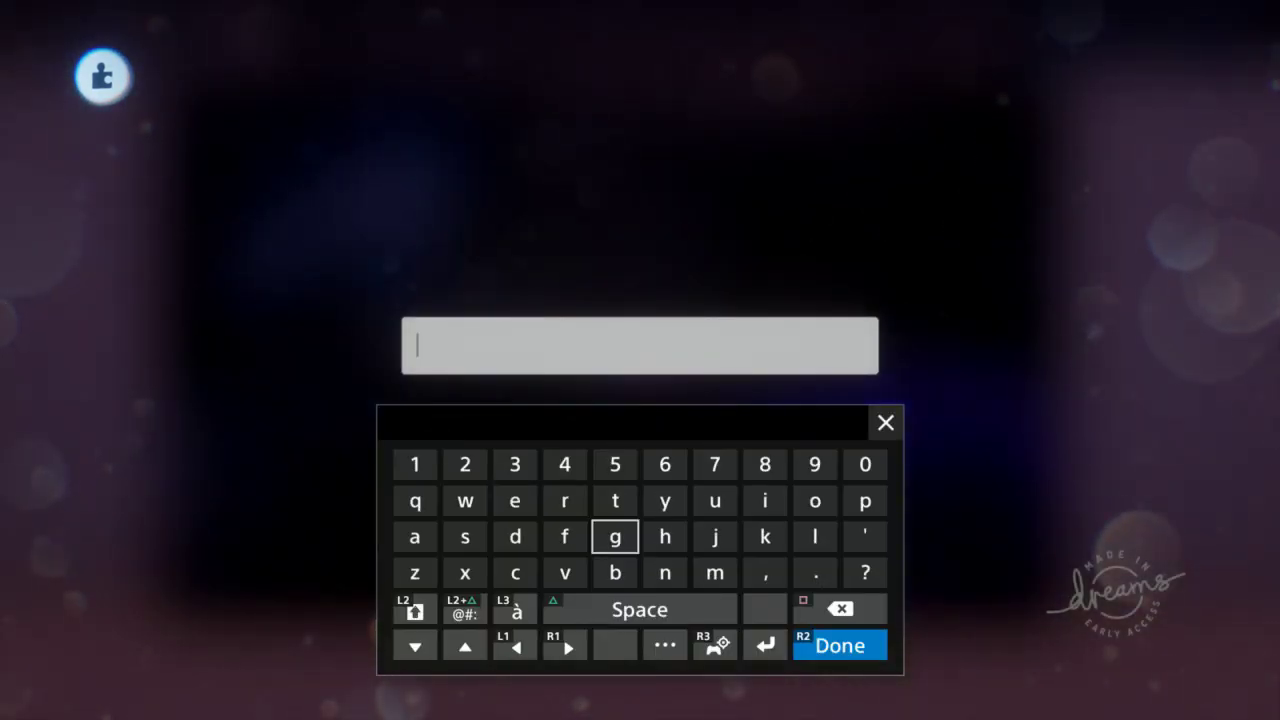
key("L2+triangle")
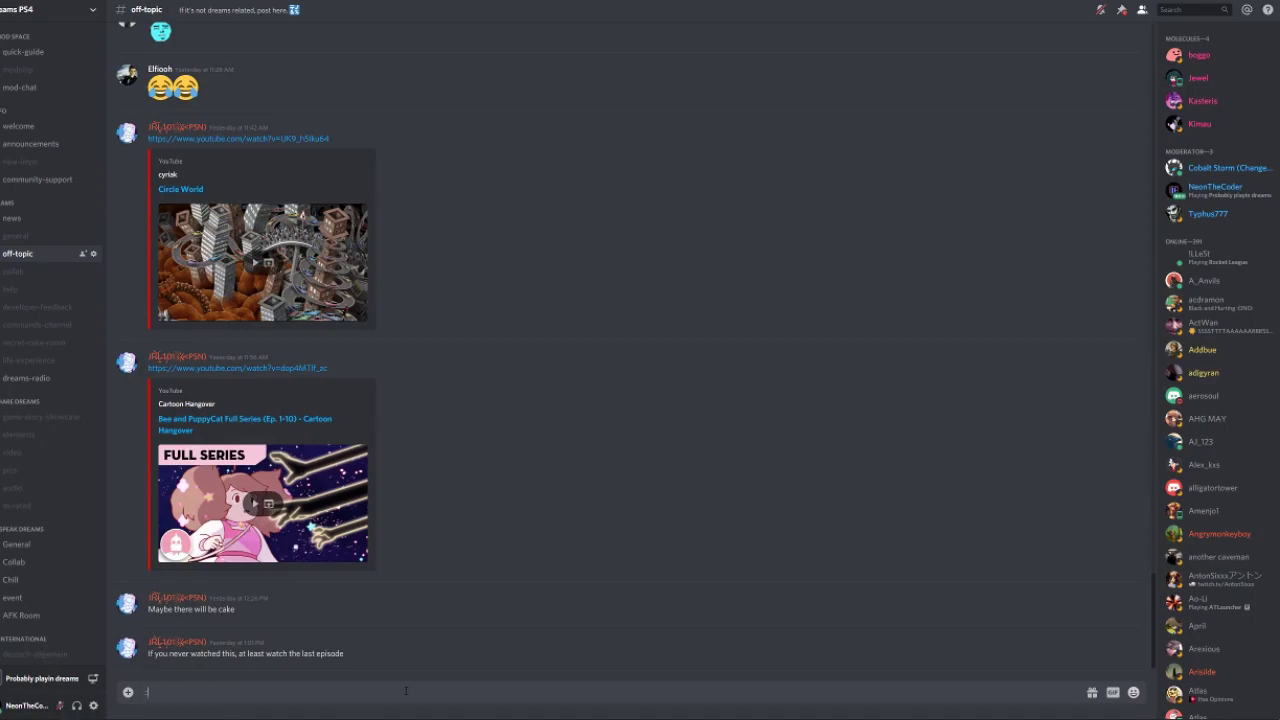
Switch to Discord and look up the Earth emoji's shortcode in its suggestions and emoji picker
type(":ear")
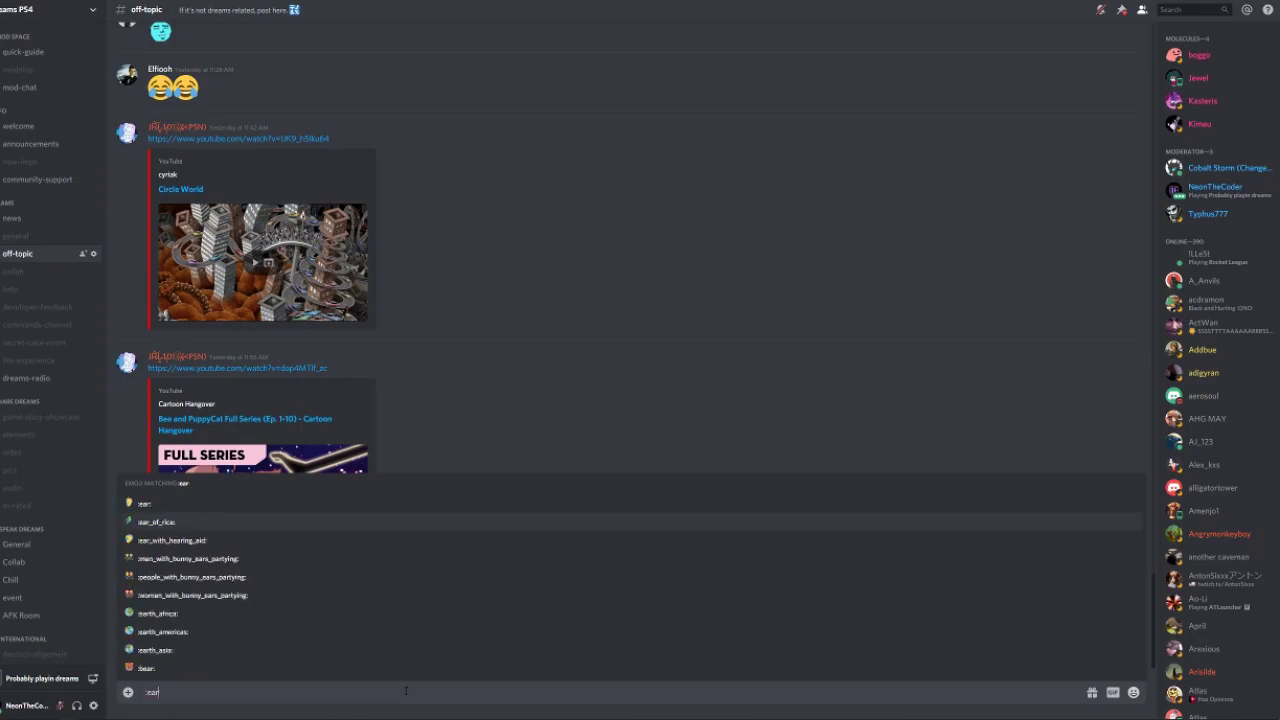
key("BackSpace")
key("BackSpace")
key("BackSpace")
left_click(1133, 692)
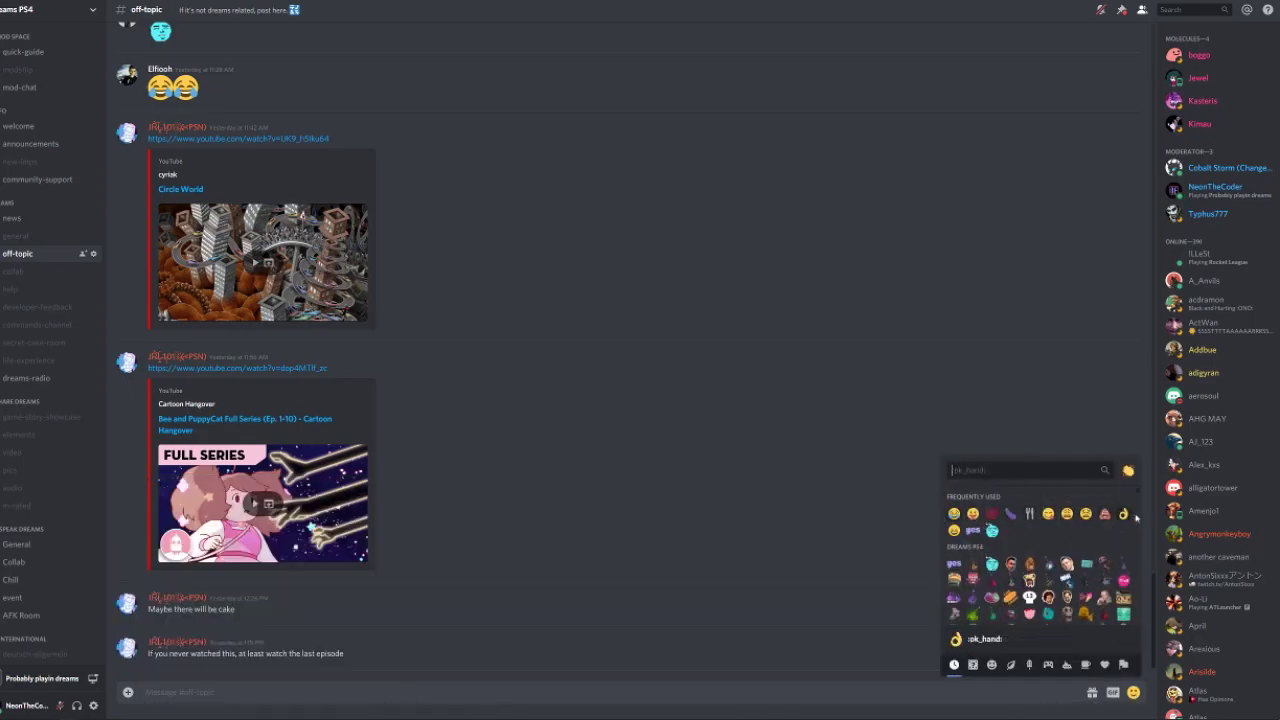
scroll(1074, 603, "down", 5)
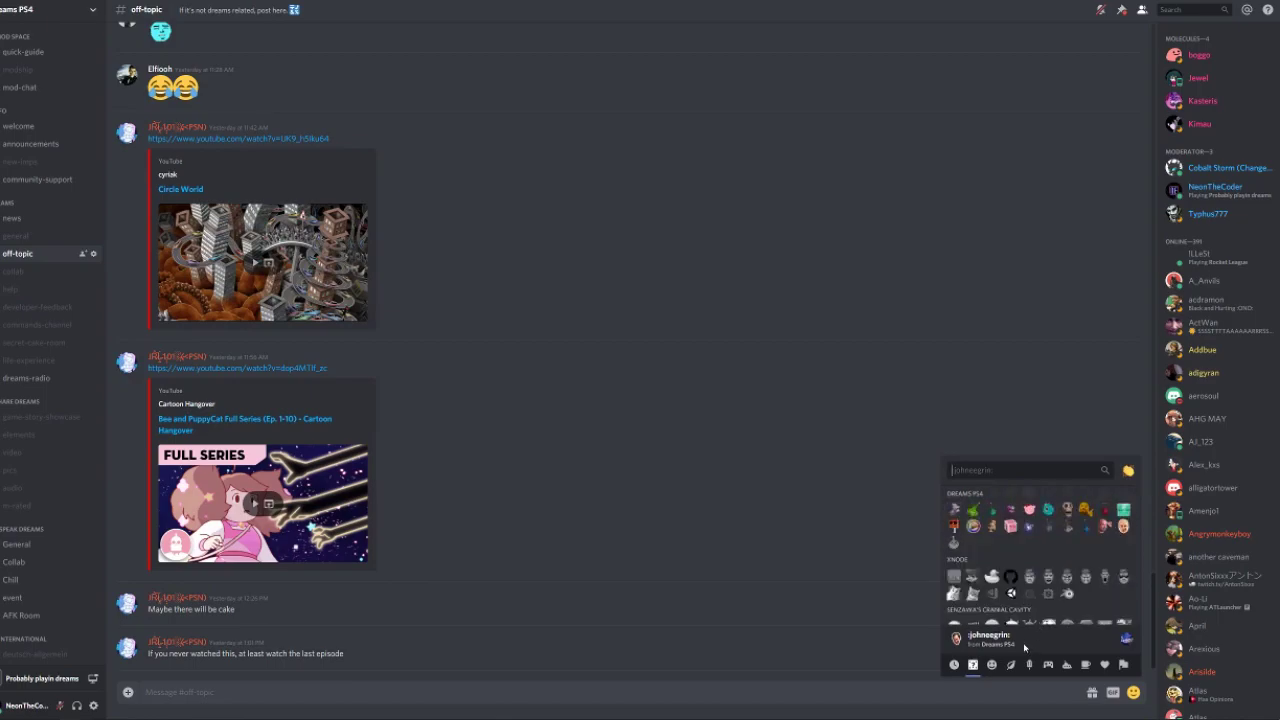
left_click(990, 665)
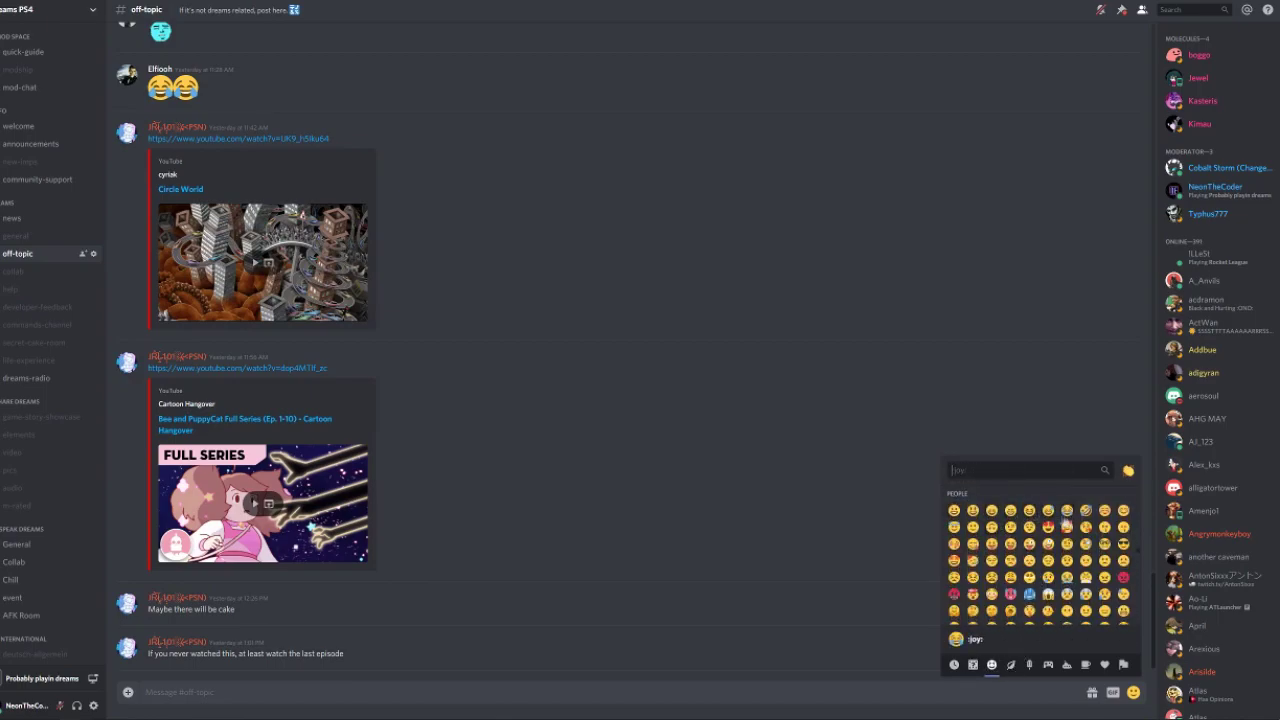
scroll(1020, 533, "down", 15)
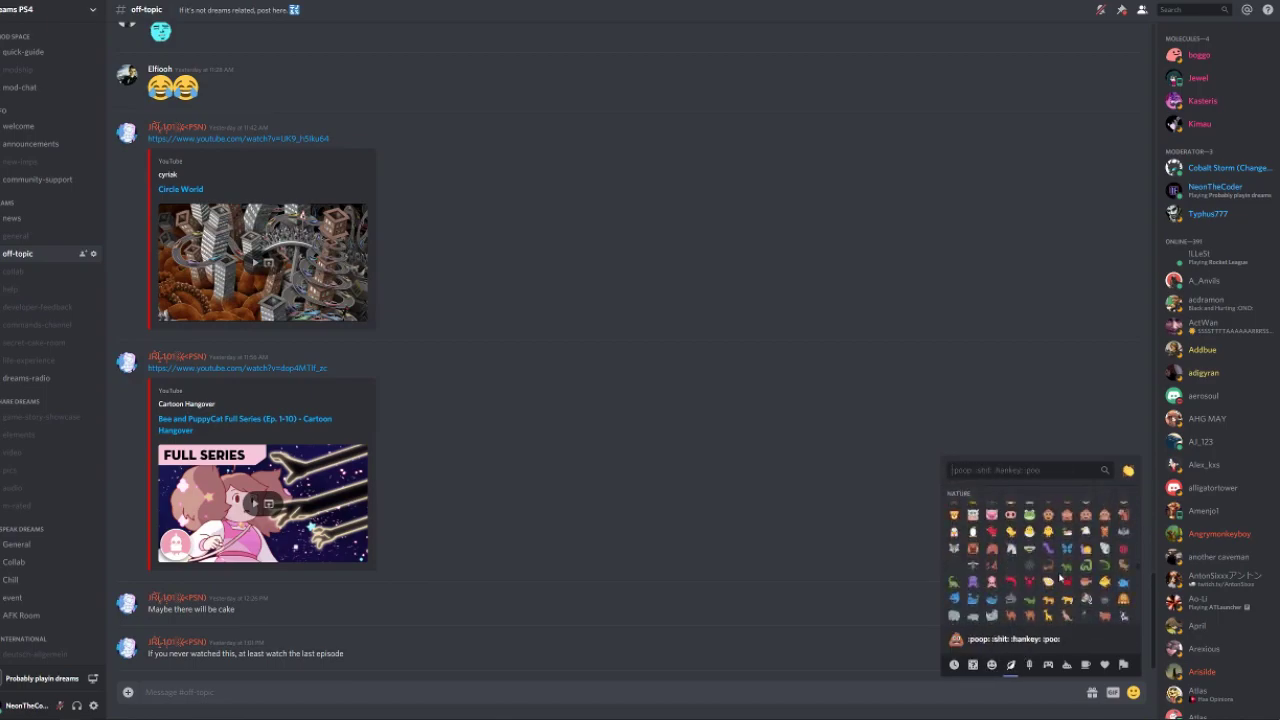
scroll(1060, 578, "down", 5)
scroll(1060, 580, "up", 2)
type("earplan")
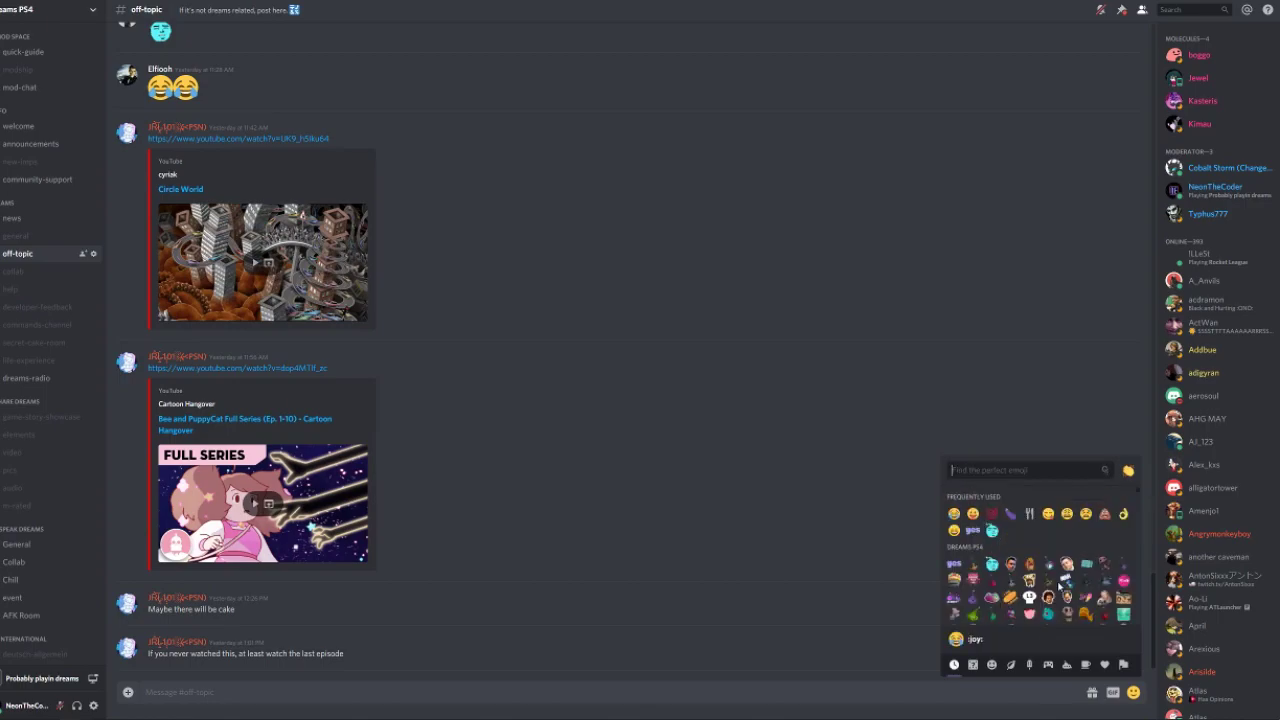
left_click(776, 497)
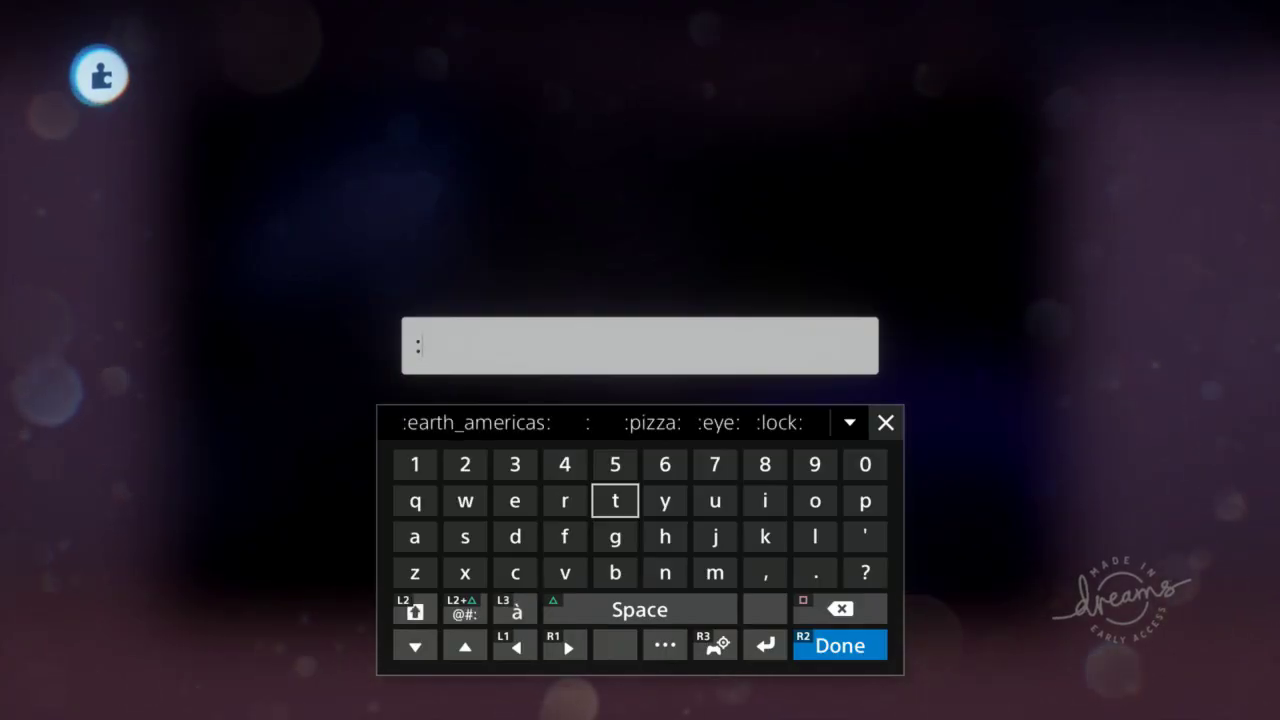
Complete the Text Displayer's text as :earth_americas: and confirm the entry
type("earth")
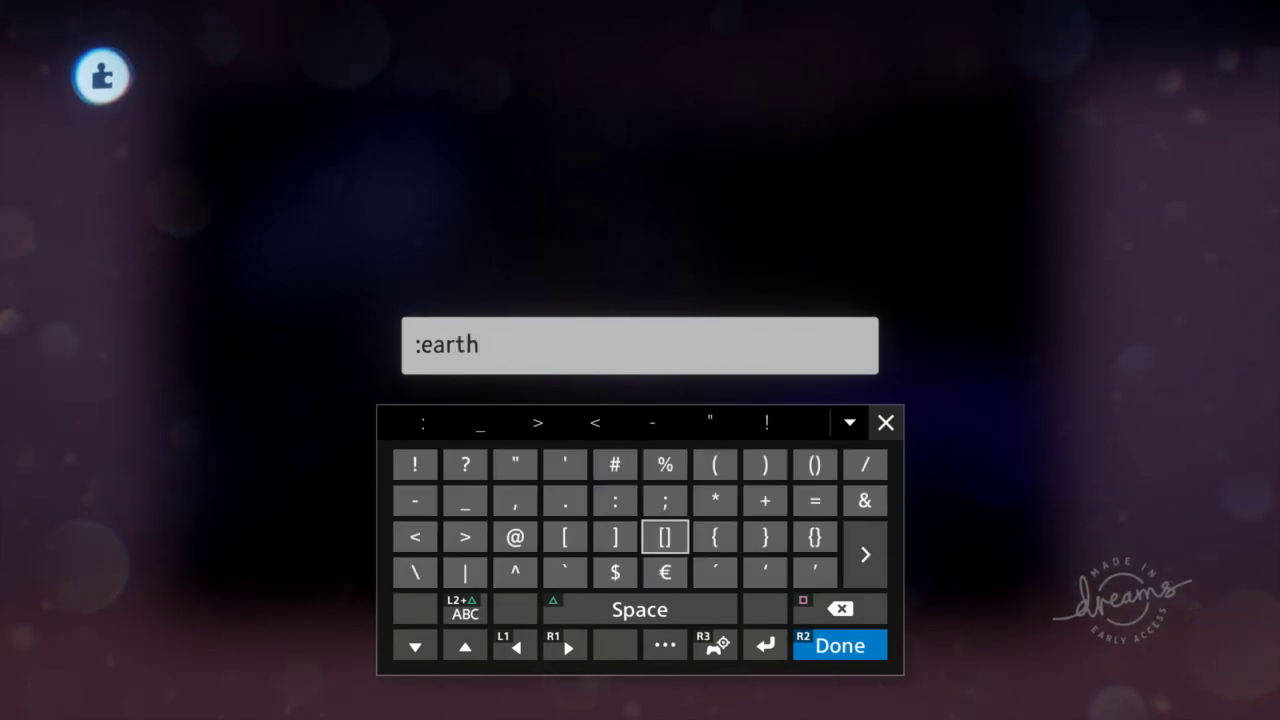
type("_A")
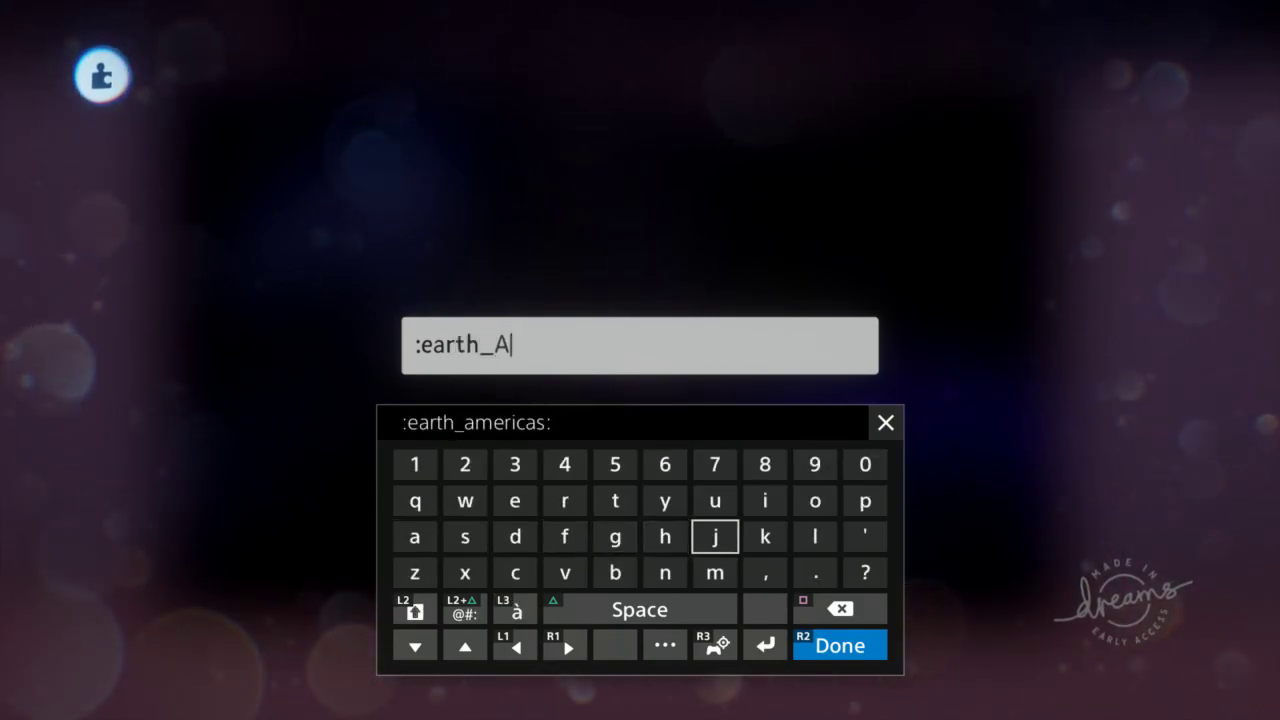
key("BackSpace")
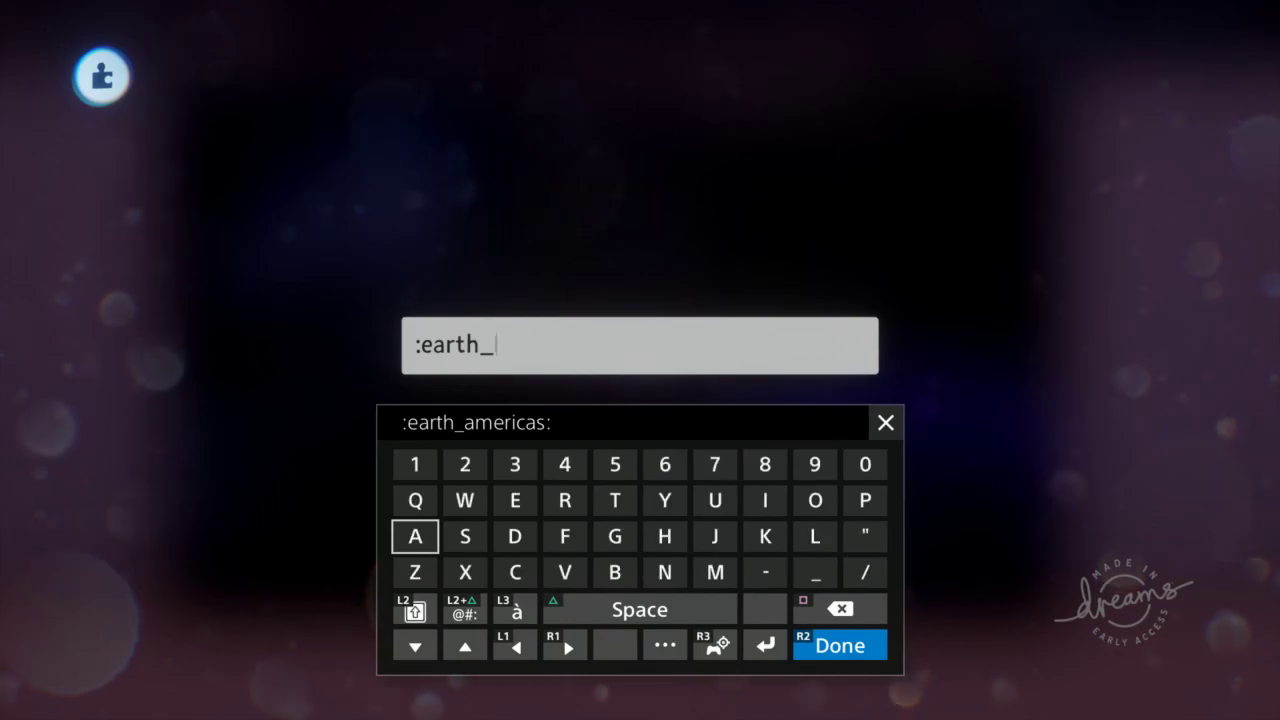
type("amd")
key("BackSpace")
type("ericas")
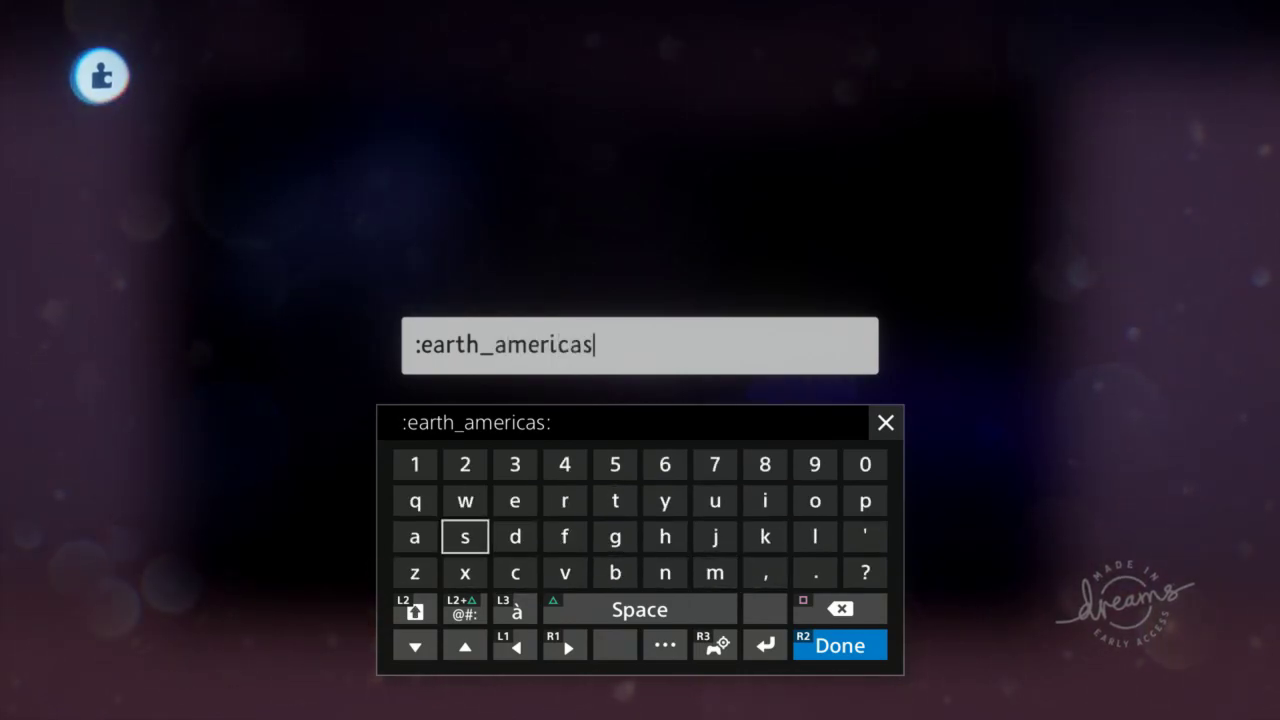
type(":")
key("Return")
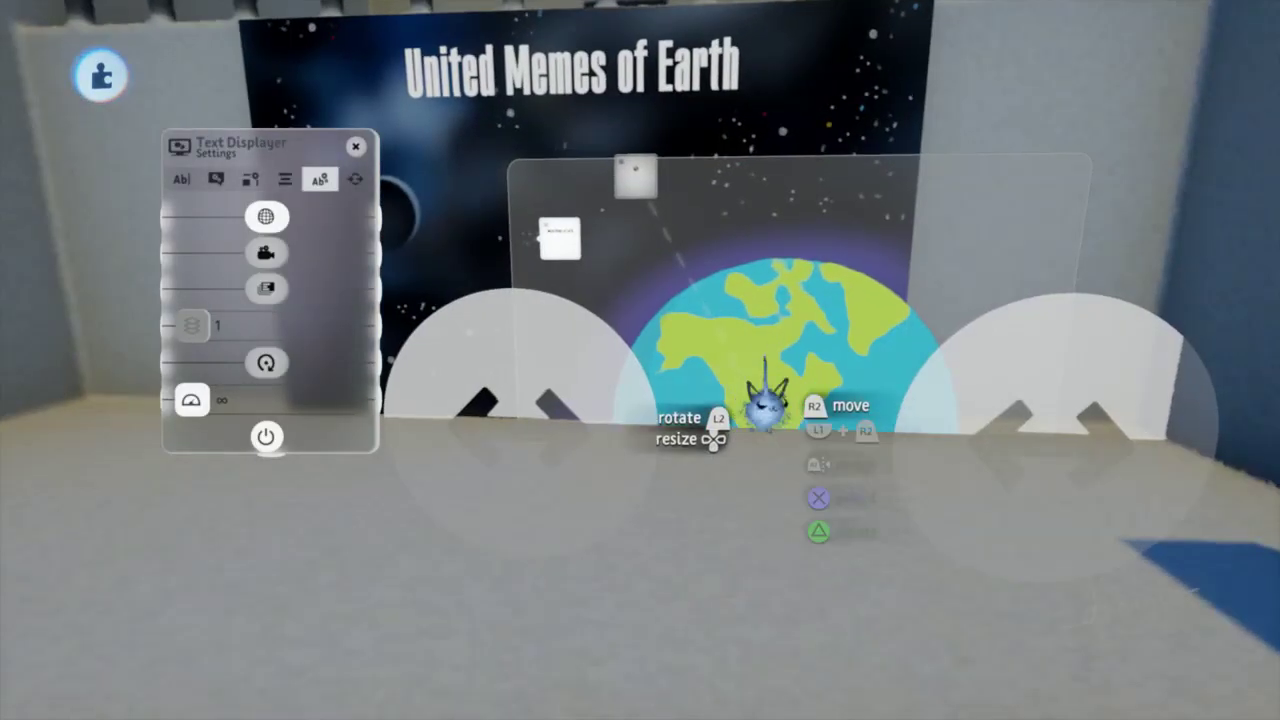
Place the Earth emoji's text box over the purple planet on the space board and enlarge it slightly
left_click_drag(763, 368, 767, 432)
key("Up")
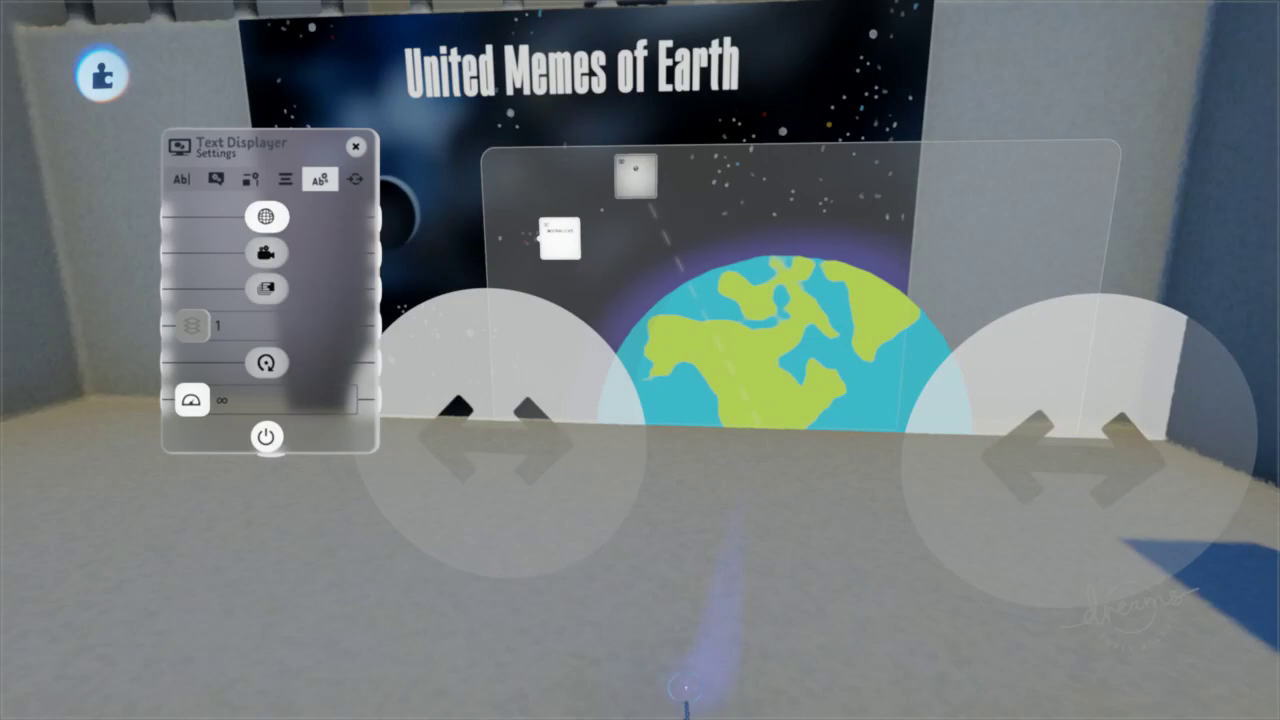
key("Escape")
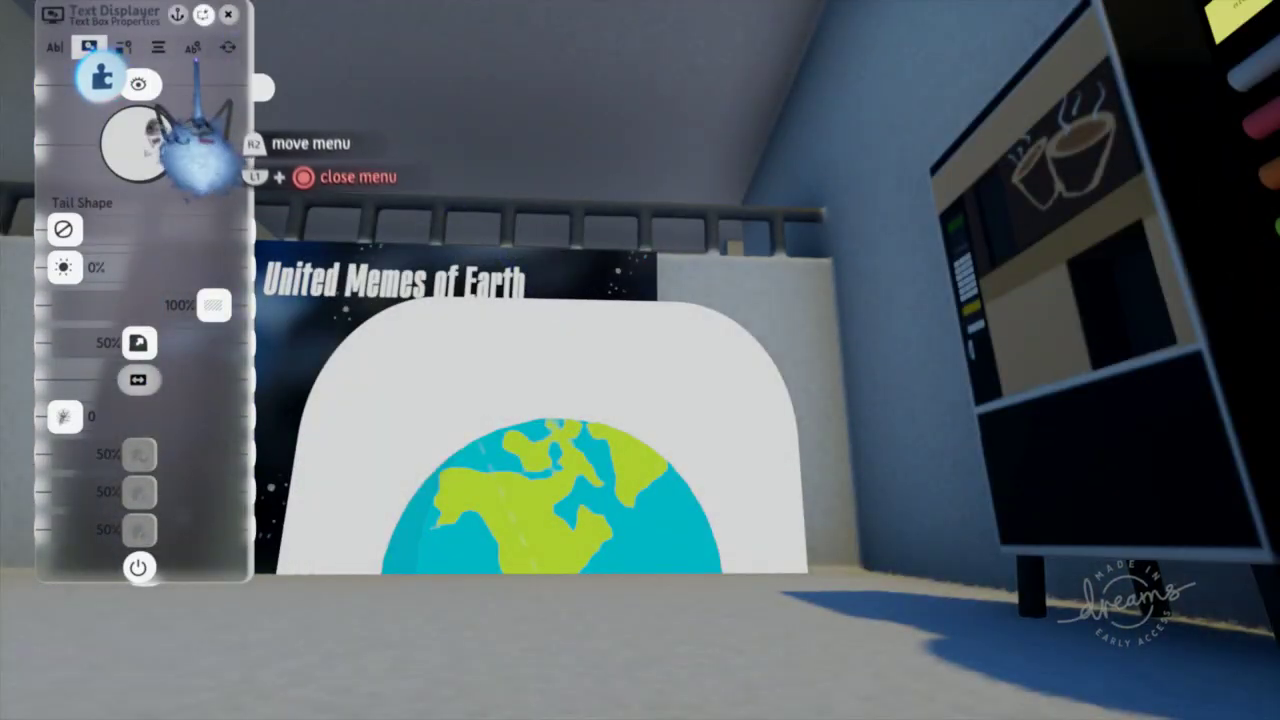
Try left, centre and right horizontal alignment and top, middle and bottom vertical alignment for the Earth emoji
left_click(193, 47)
left_click(158, 47)
left_click(98, 107)
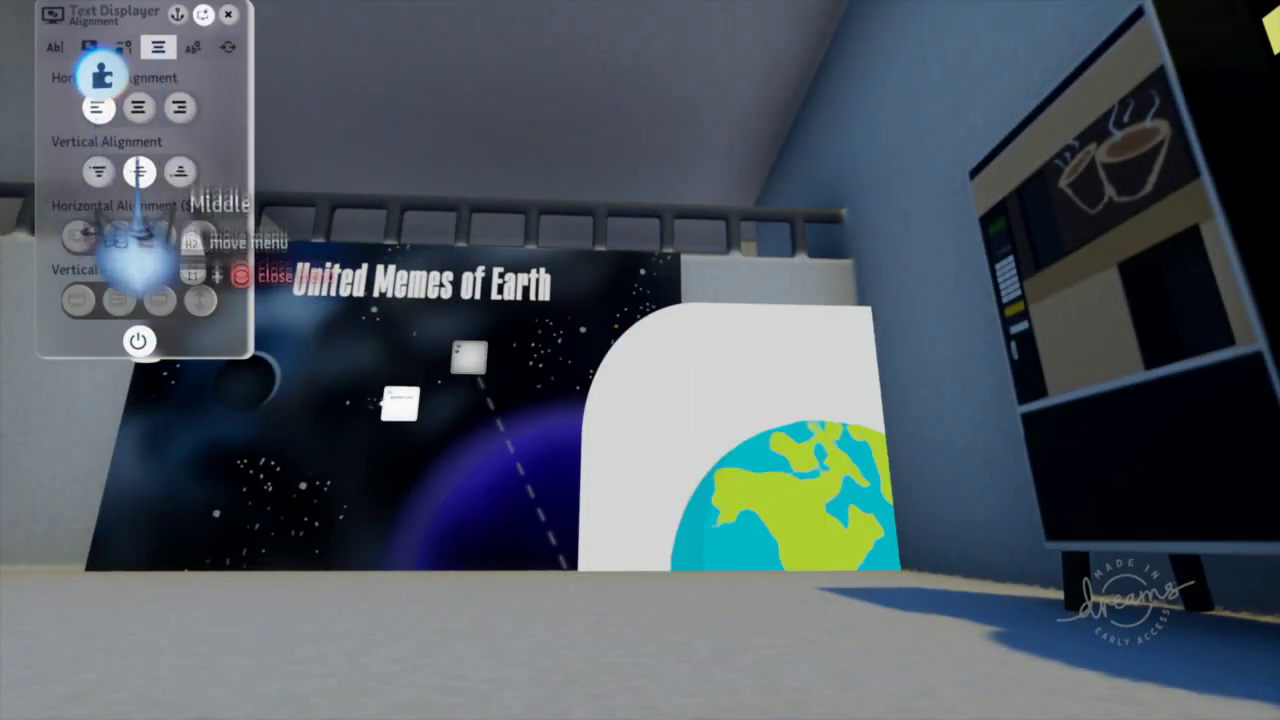
left_click(139, 107)
left_click(99, 172)
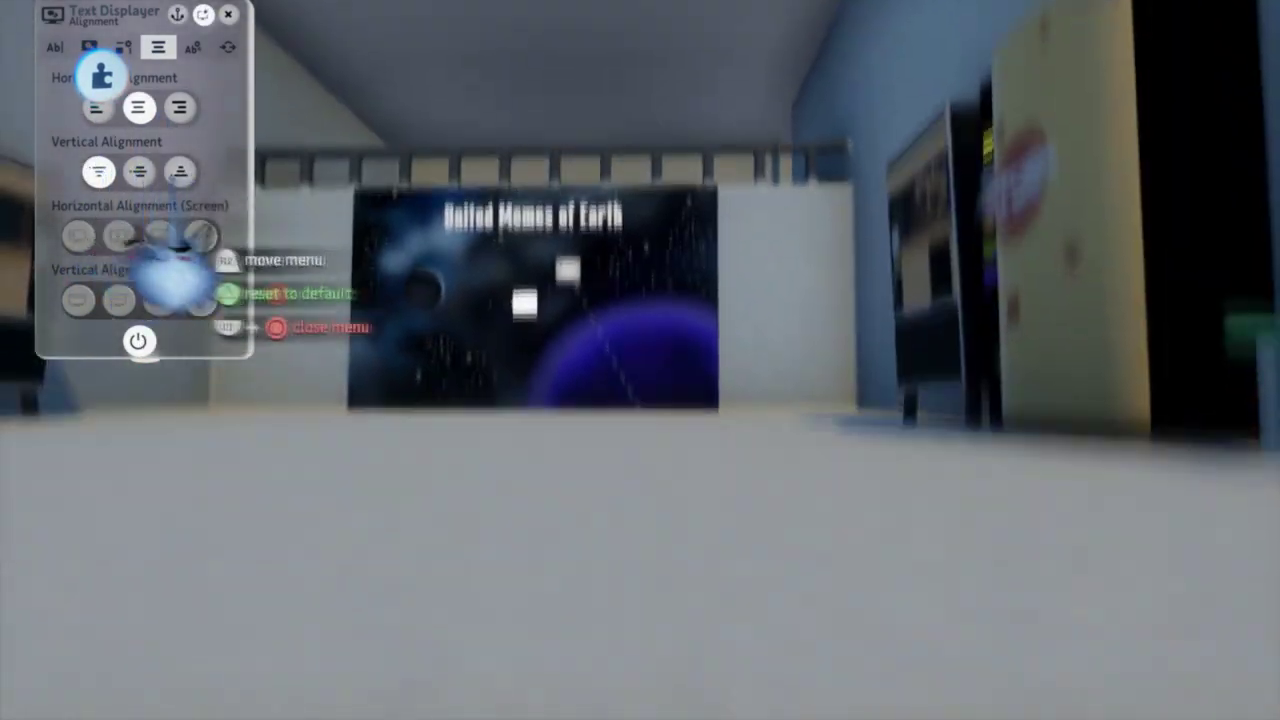
left_click(180, 172)
left_click(180, 107)
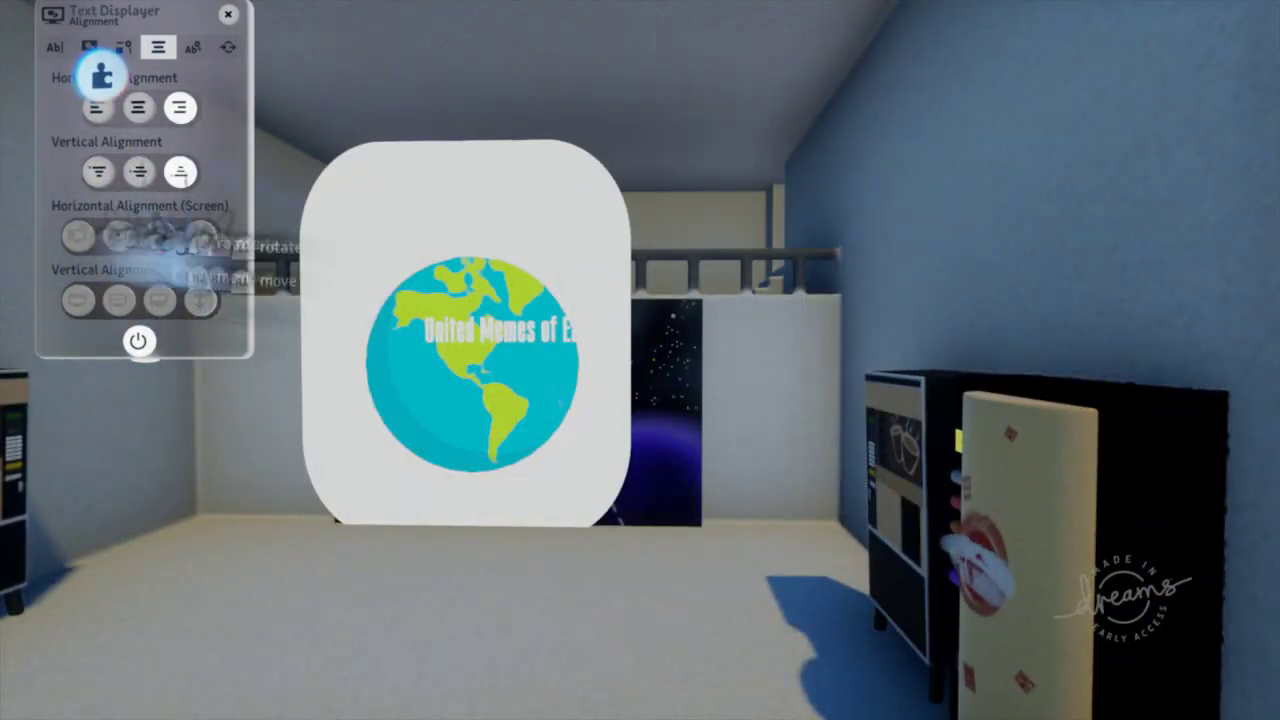
left_click(98, 107)
left_click(139, 107)
left_click(139, 172)
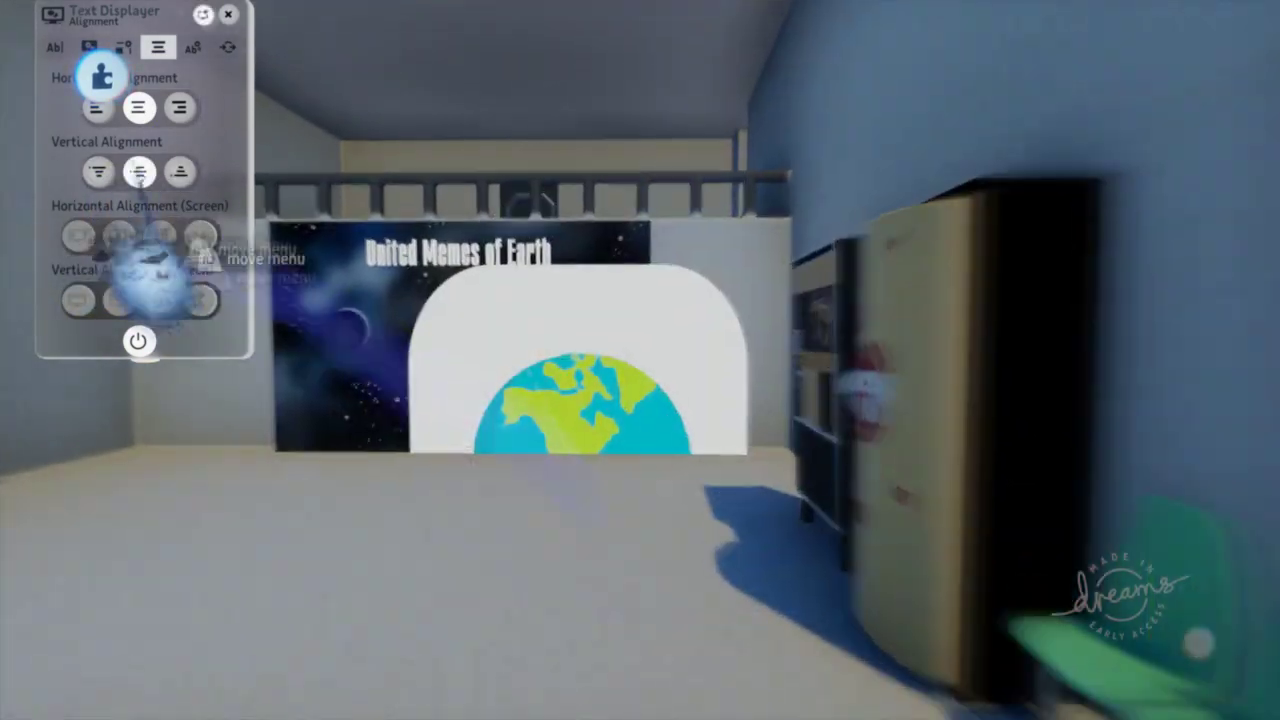
Align the Earth emoji to the left and top, and narrow its text box to crop the globe
left_click(98, 107)
left_click(98, 172)
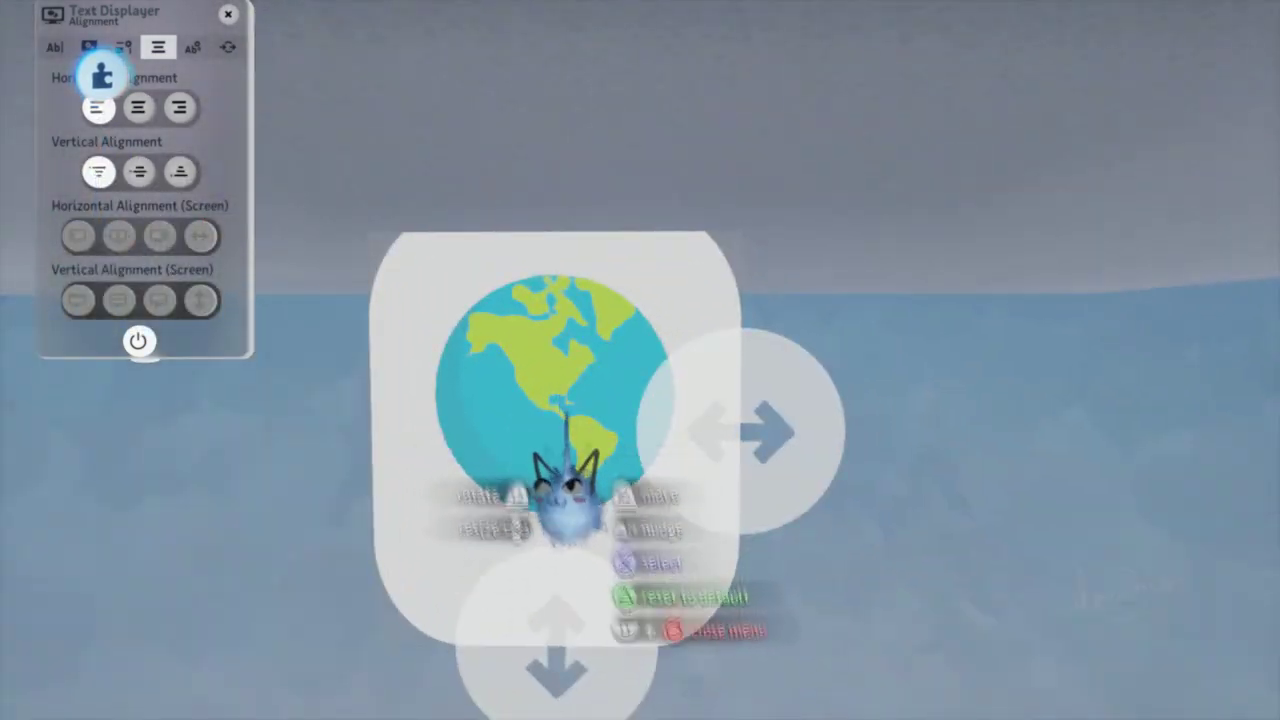
left_click_drag(692, 488, 605, 497)
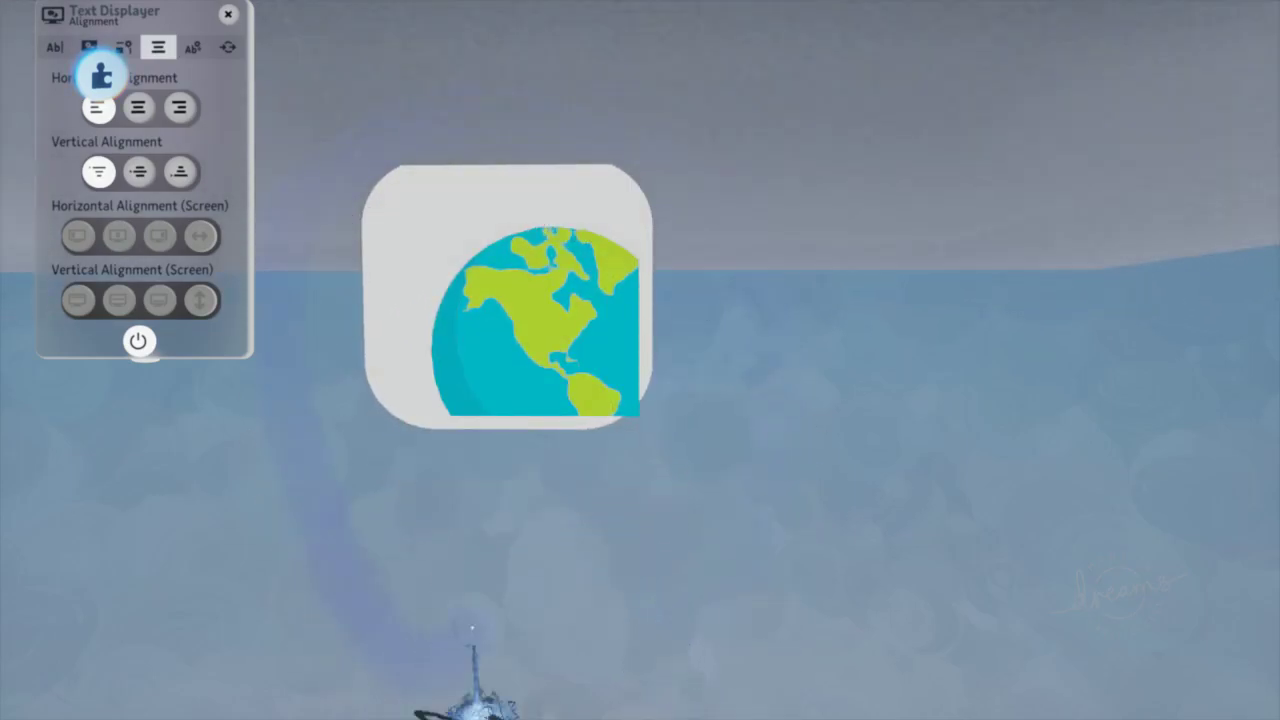
Lower the text box opacity to 0% and step it back up to 1%
left_click(124, 47)
key("Left")
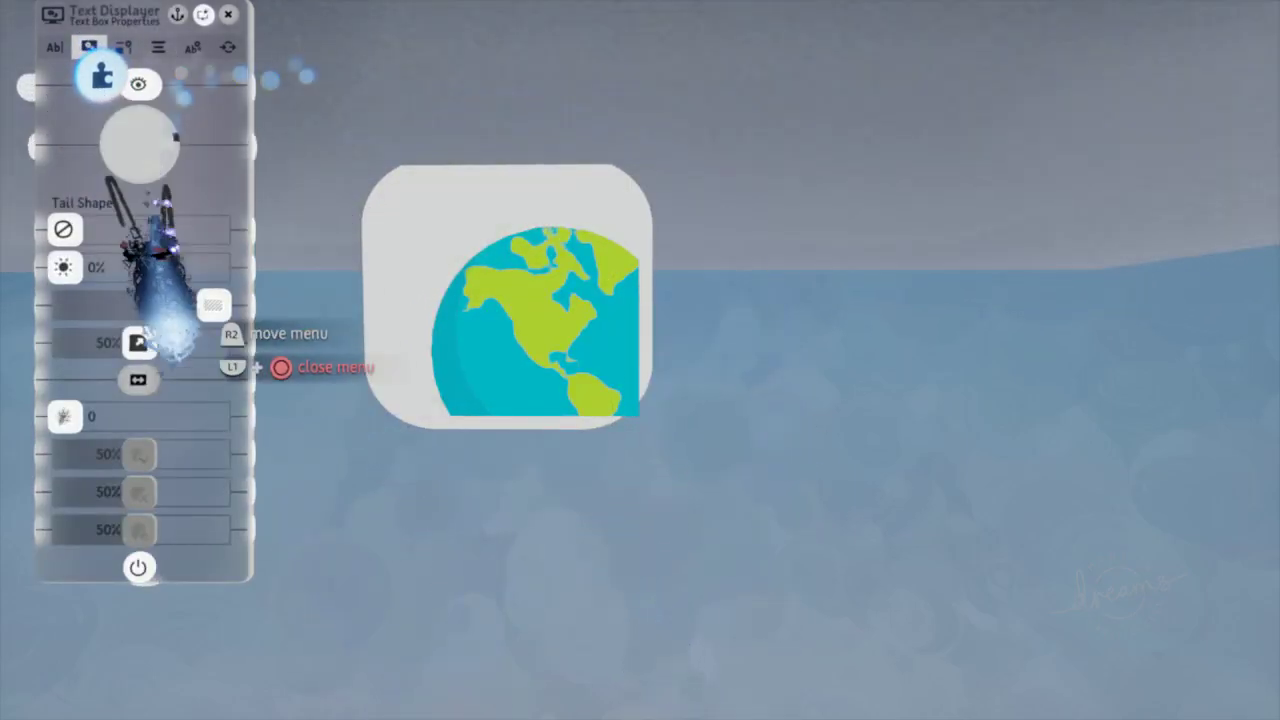
left_click_drag(85, 355, 30, 345)
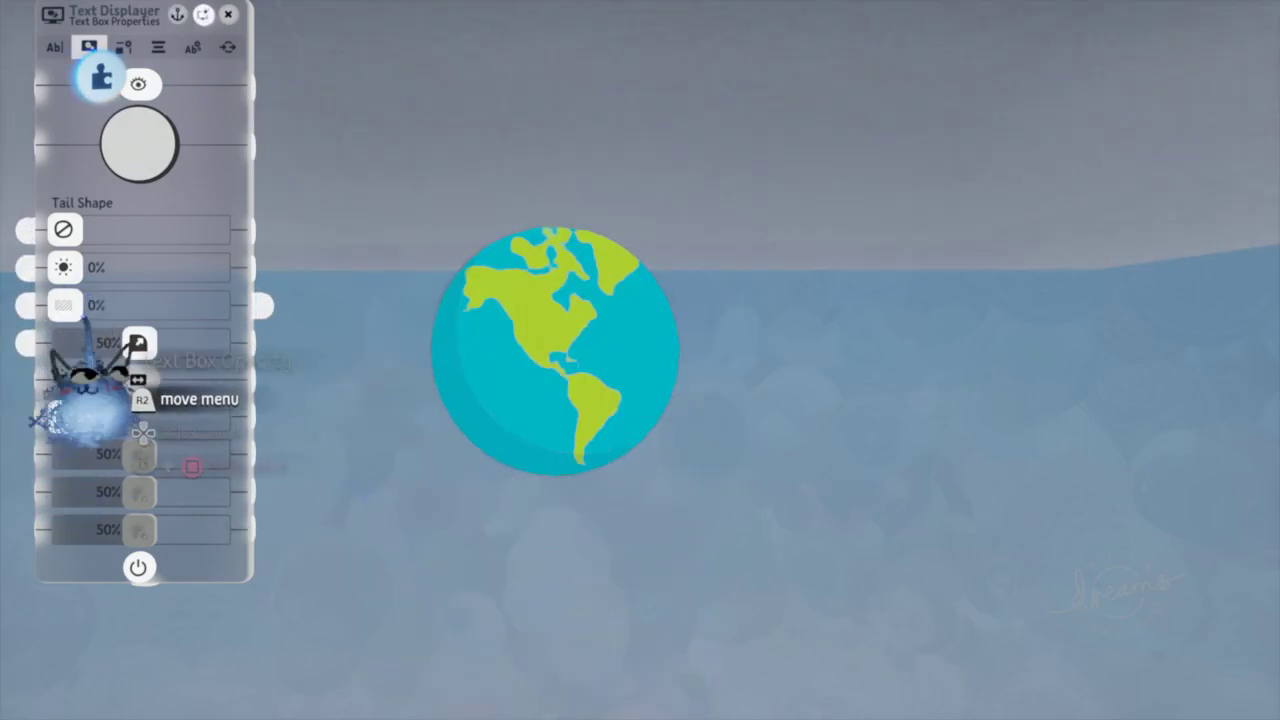
key("Right")
Set the text box opacity to a fractional value below 1%
scroll(286, 480, "up", 3)
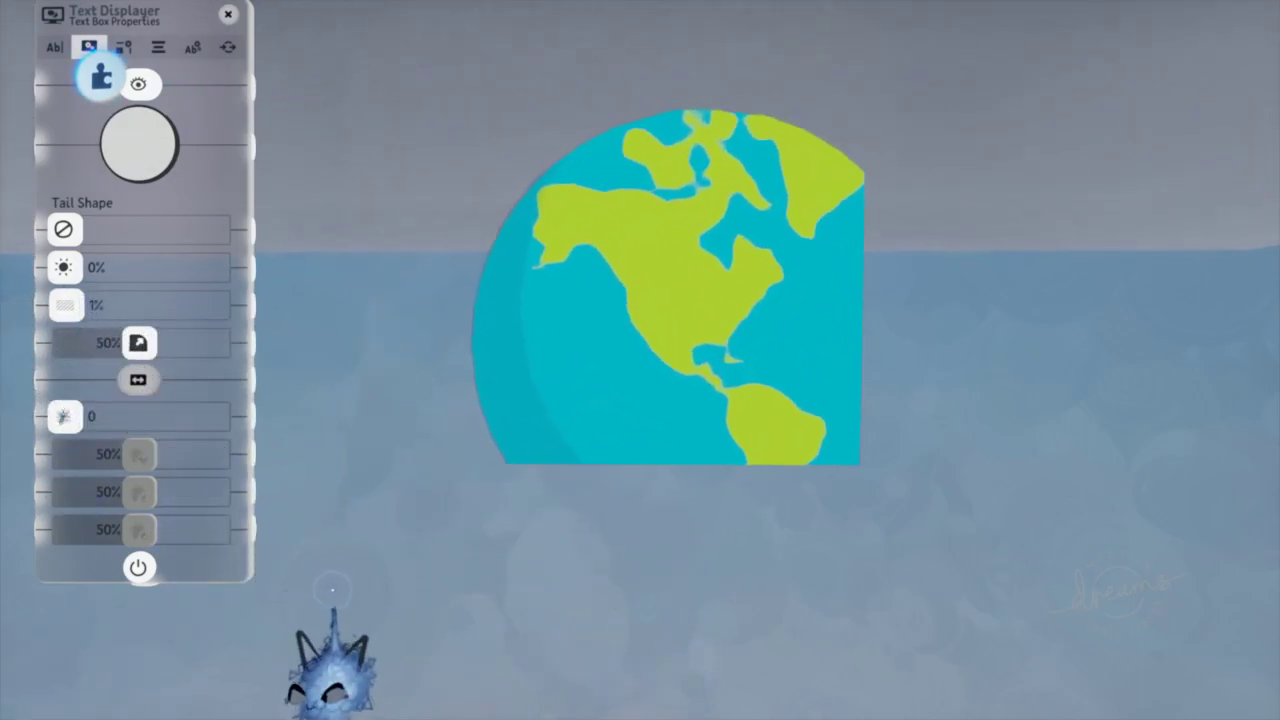
scroll(334, 585, "up", 5)
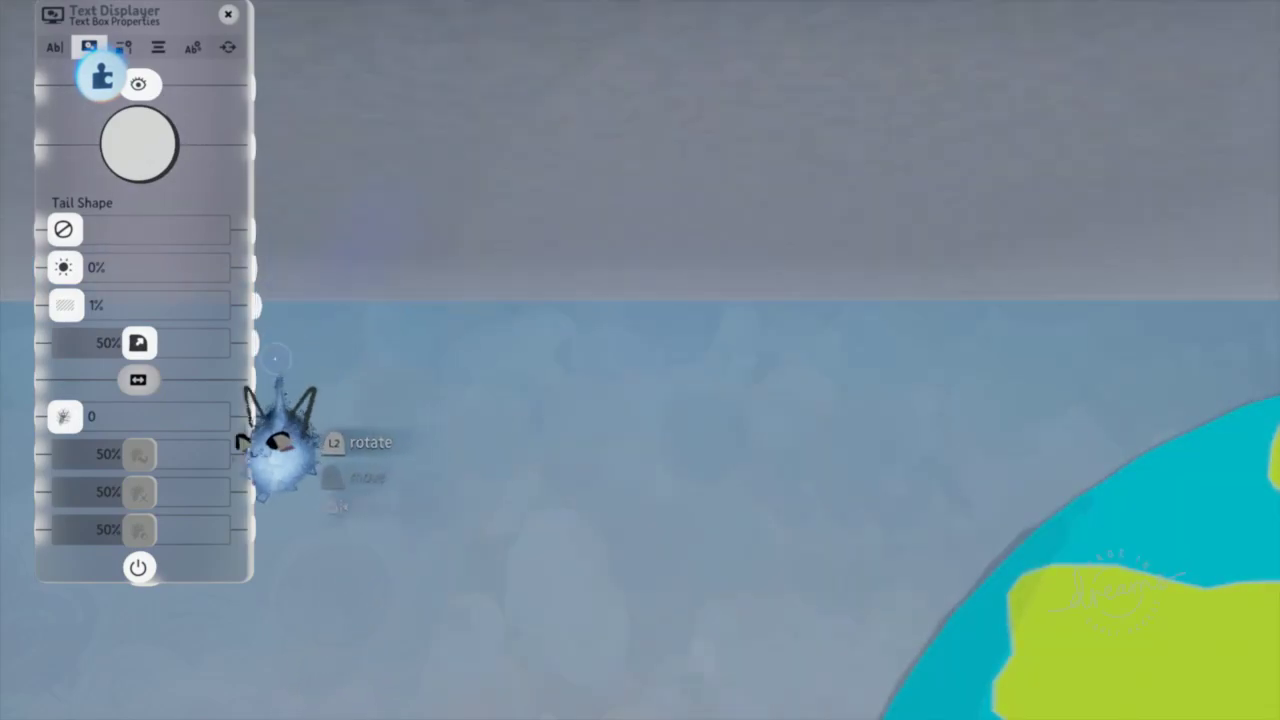
scroll(228, 390, "down", 2)
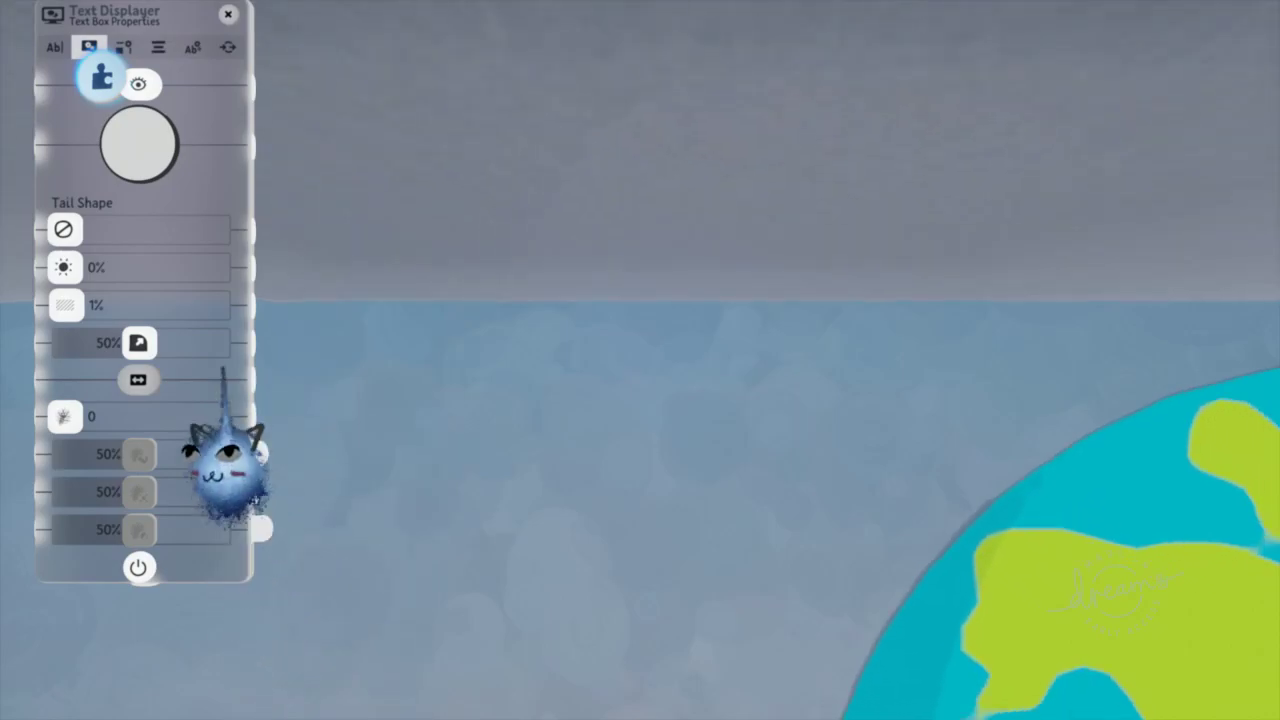
scroll(228, 390, "down", 3)
left_click(163, 309)
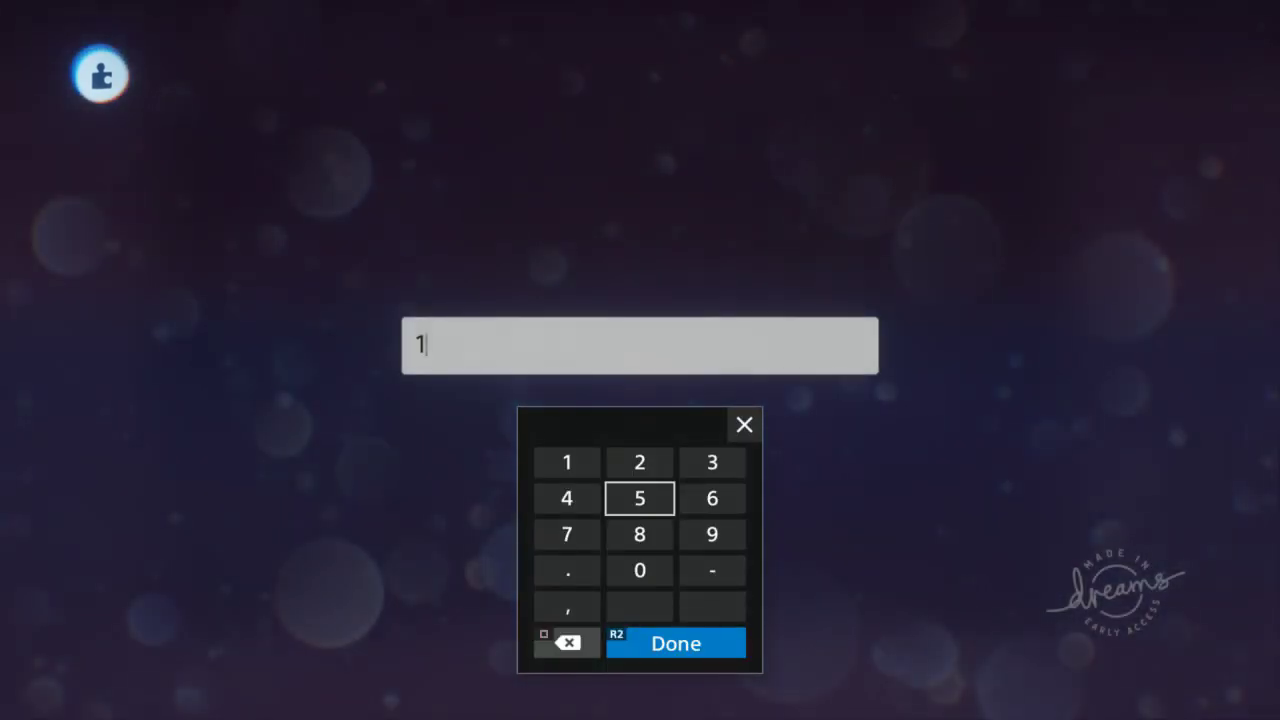
key("BackSpace")
key("Down")
key("Down")
type("0.")
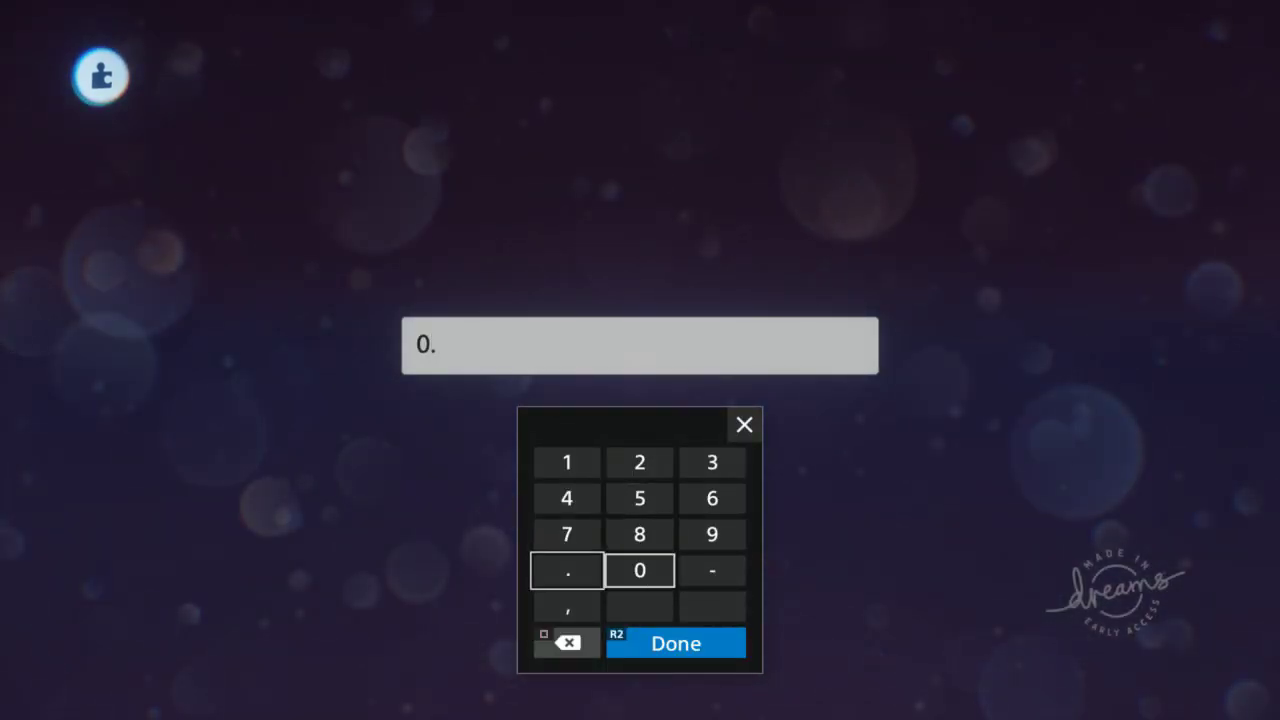
key("Return")
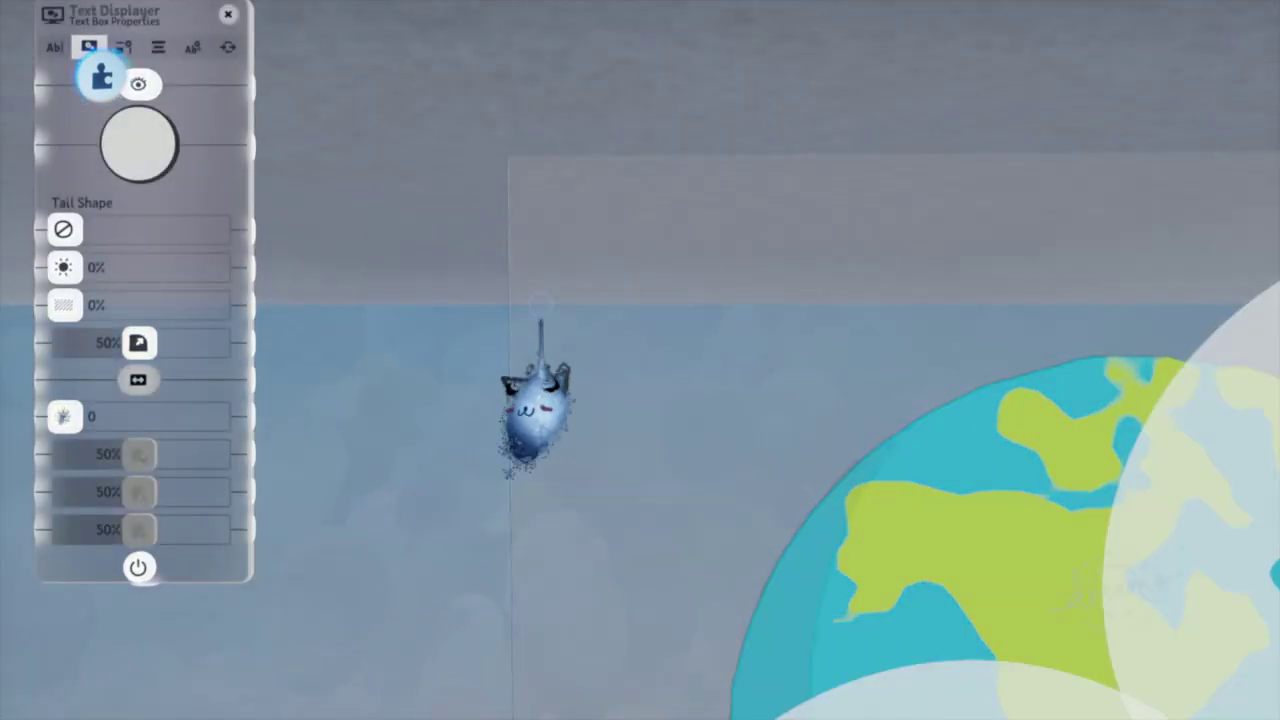
Adjust the height of the globe's text box to crop the lower part of the Earth emoji
scroll(315, 632, "down", 3)
middle_click_drag(315, 632, 42, 405)
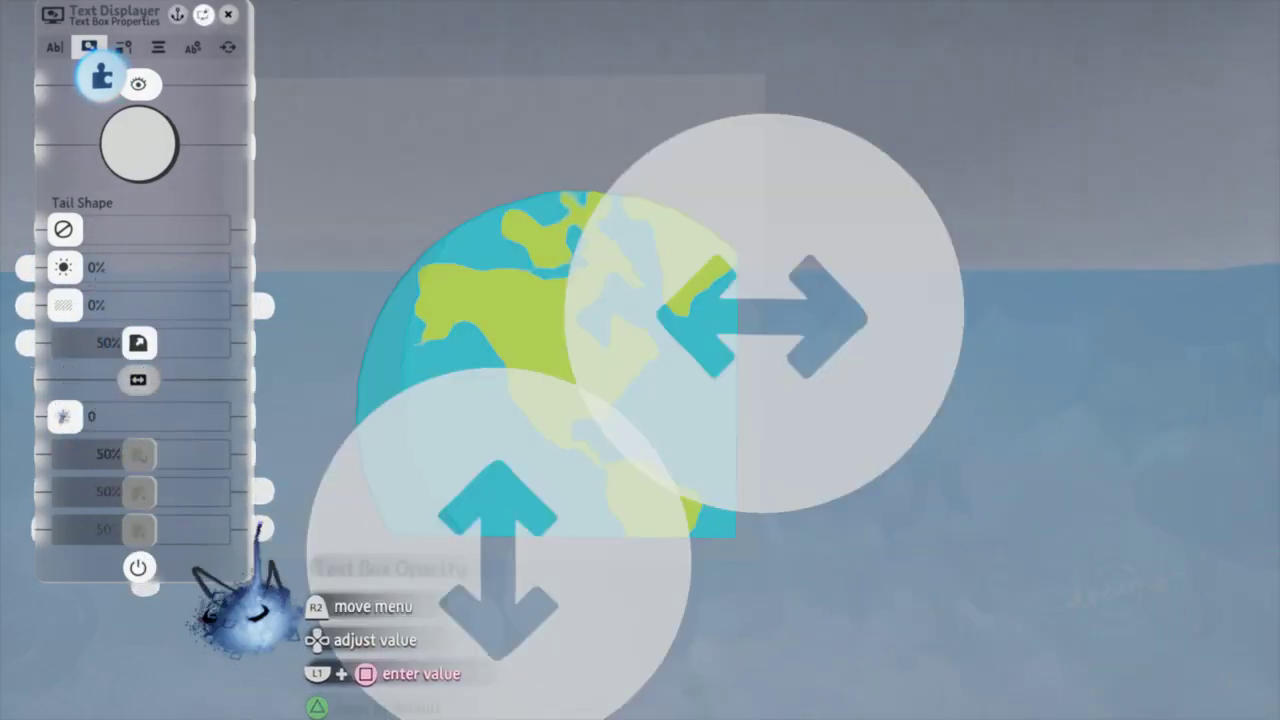
mouse_move(497, 417)
left_mouse_down()
mouse_move(471, 386)
mouse_move(470, 348)
mouse_move(471, 420)
mouse_move(483, 408)
left_mouse_up()
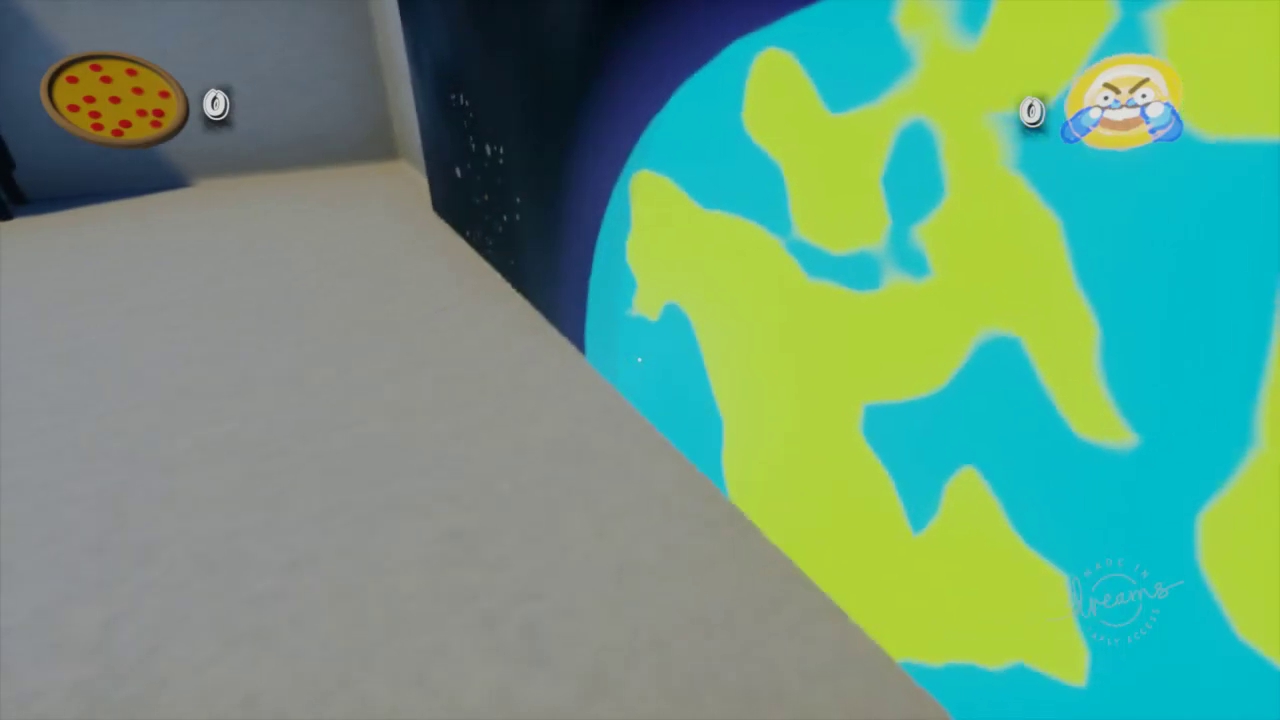
Walk away from and back toward the space board in play mode to check the cropped globe, and open the pause menu
key("s")
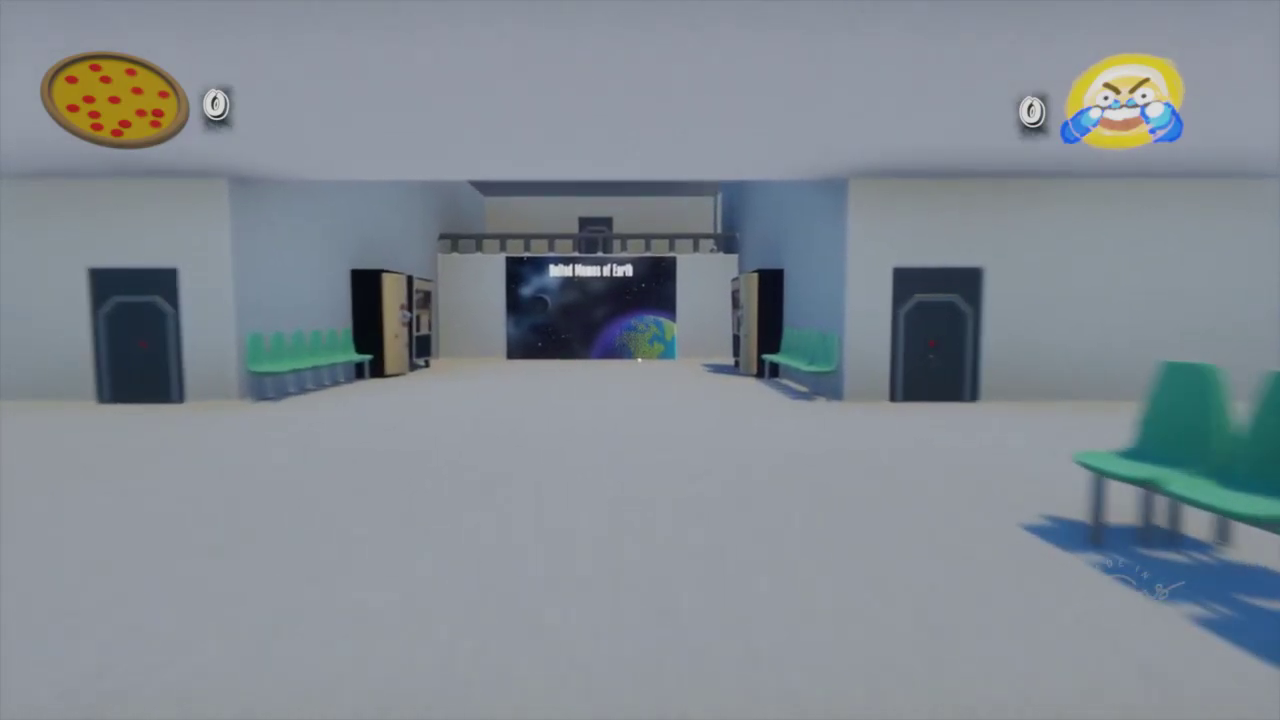
key("w")
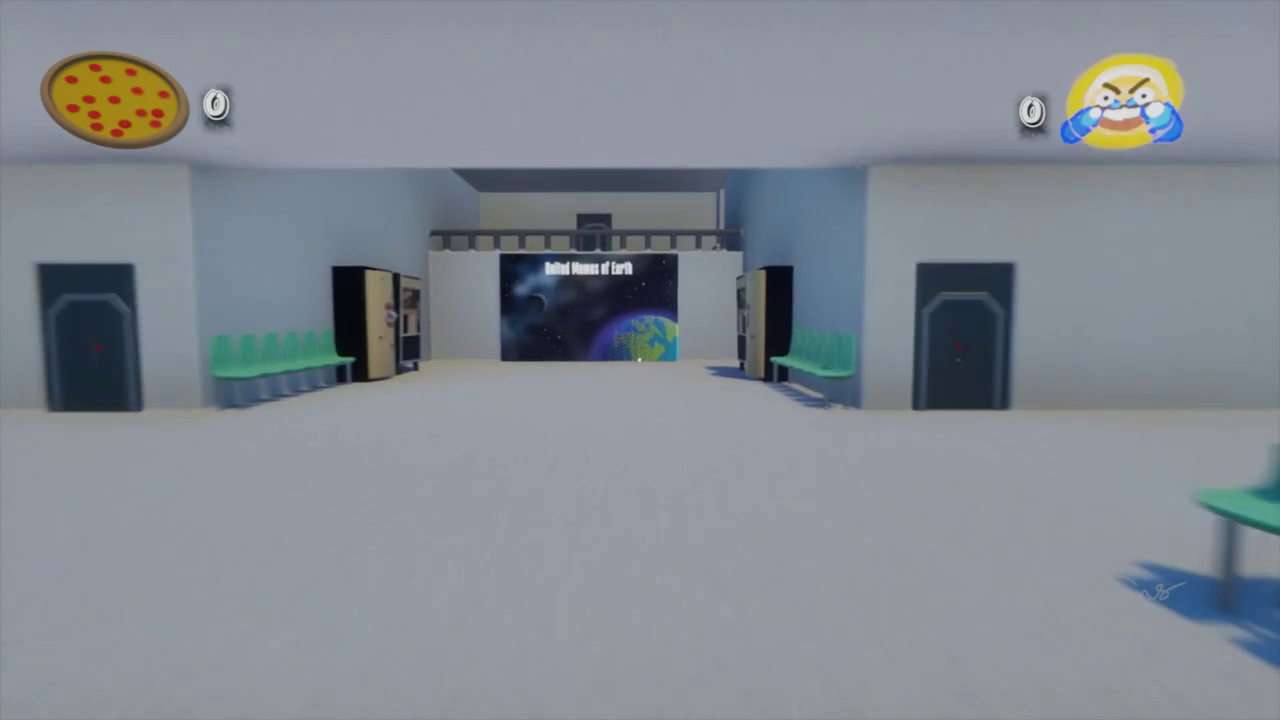
key("Escape")
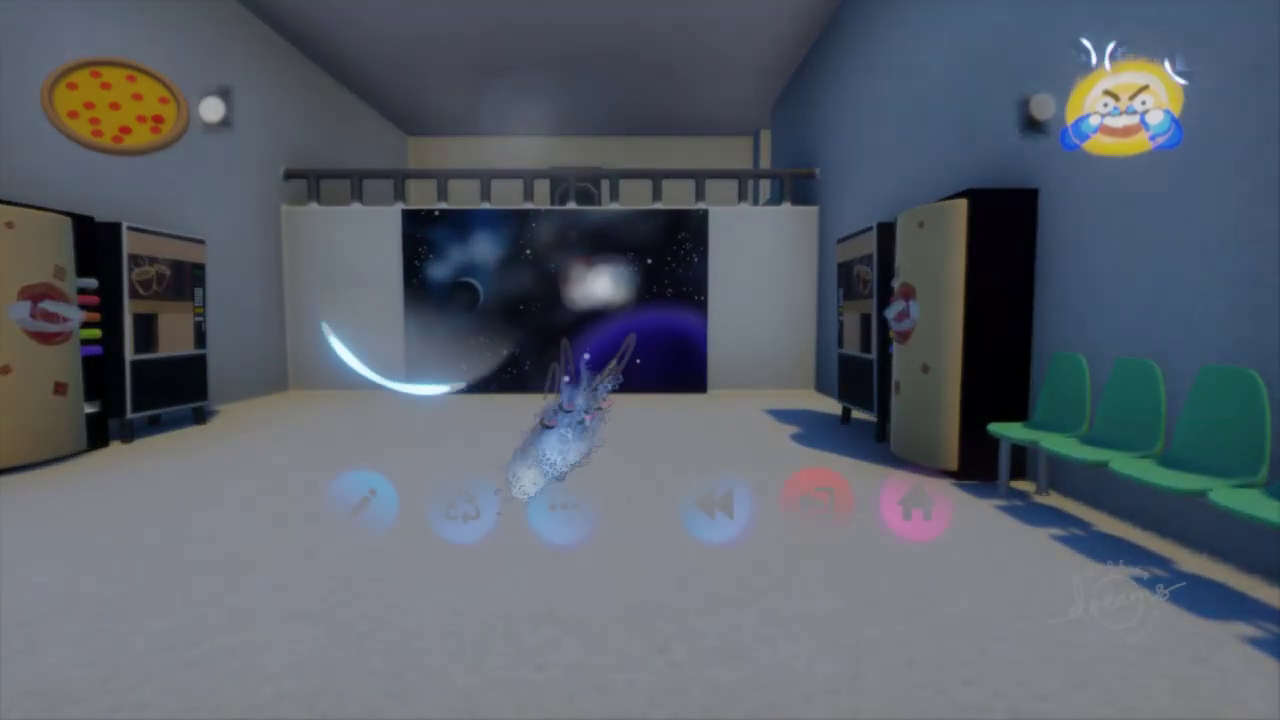